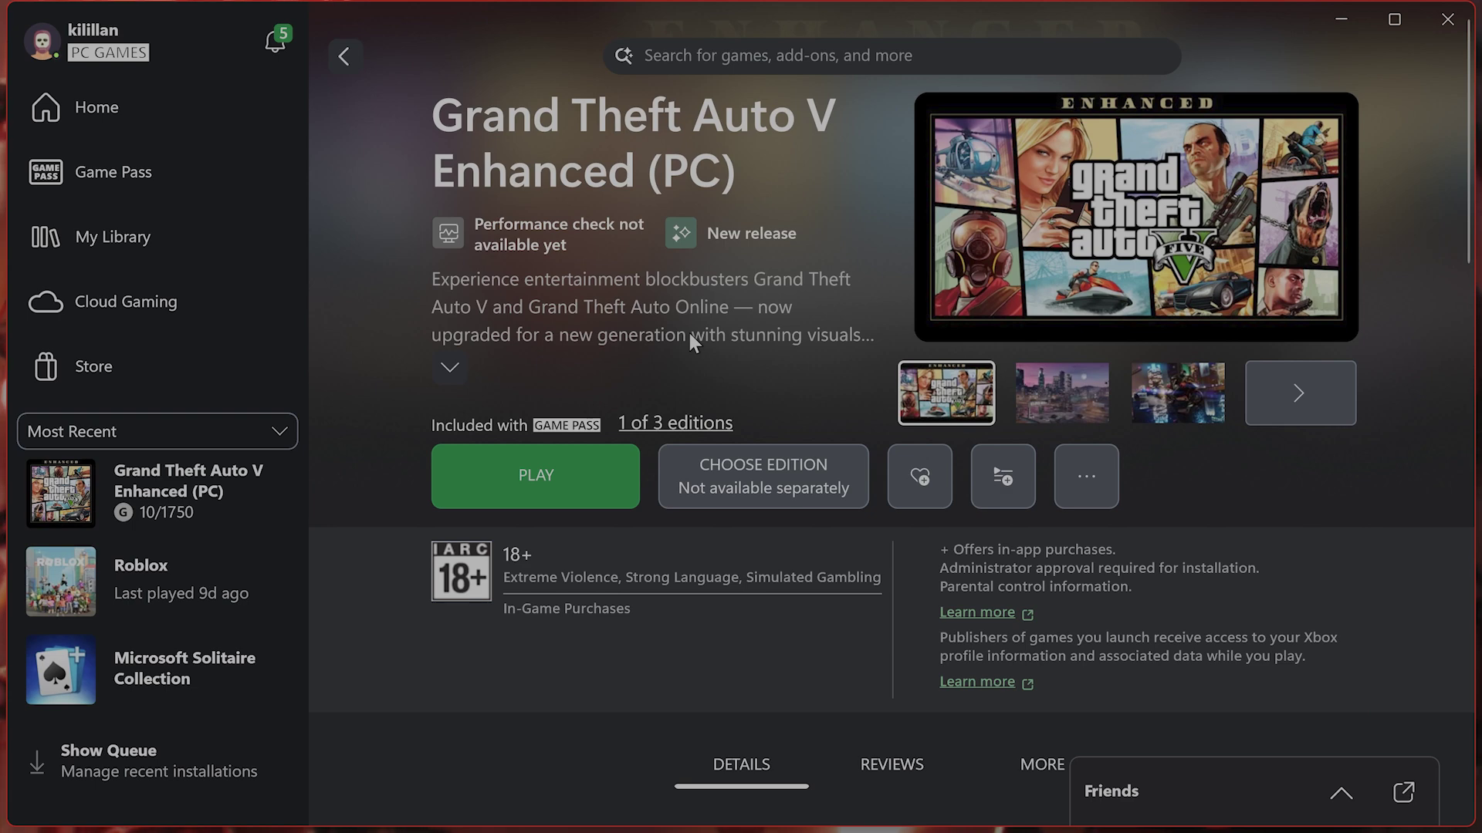
# - View the file management options of Grand Theft Auto V Enhanced (PC), then close the dialog
pyautogui.click(1096, 479)
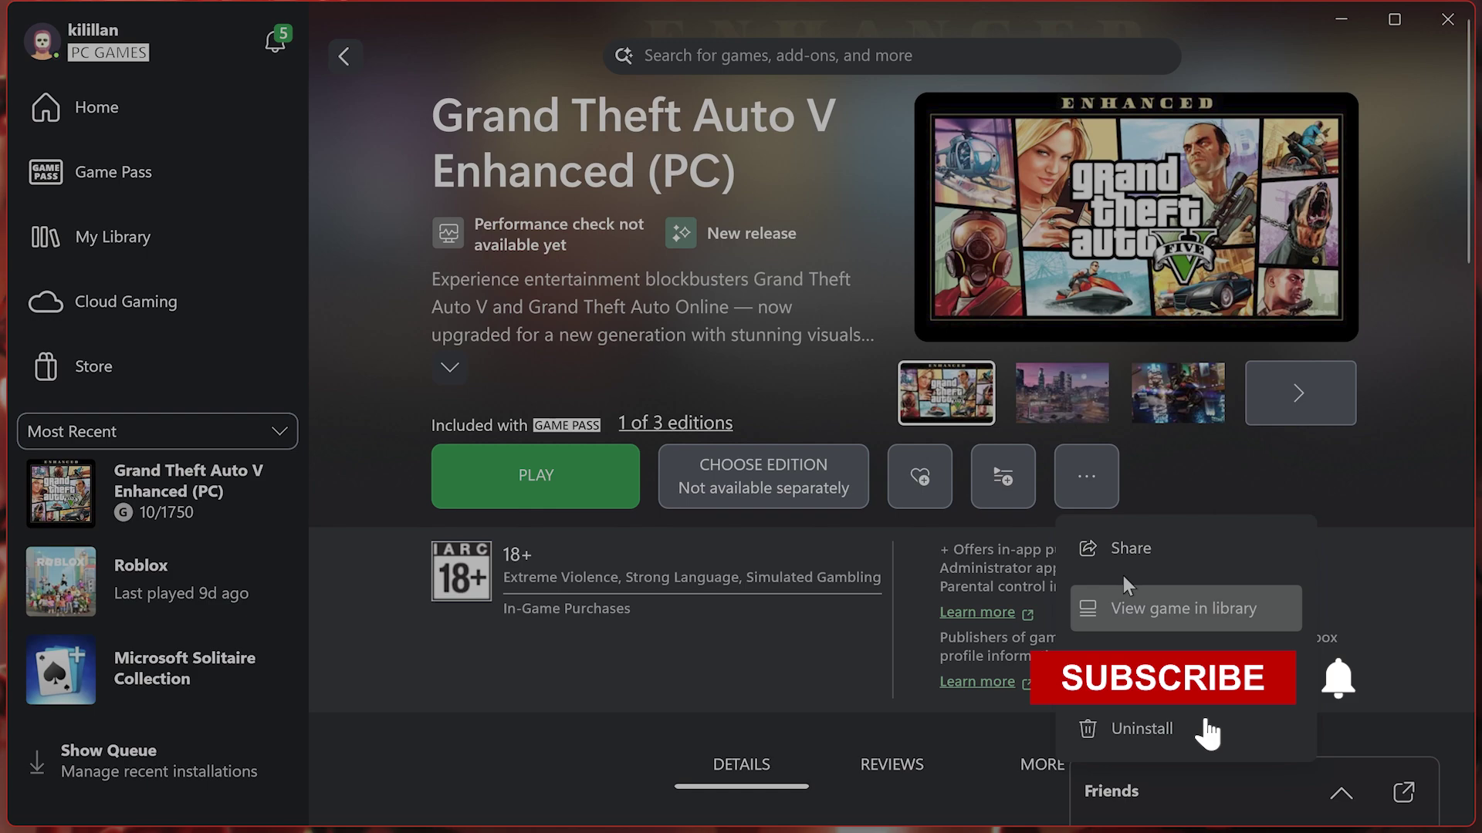
pyautogui.click(1094, 474)
pyautogui.click(1080, 479)
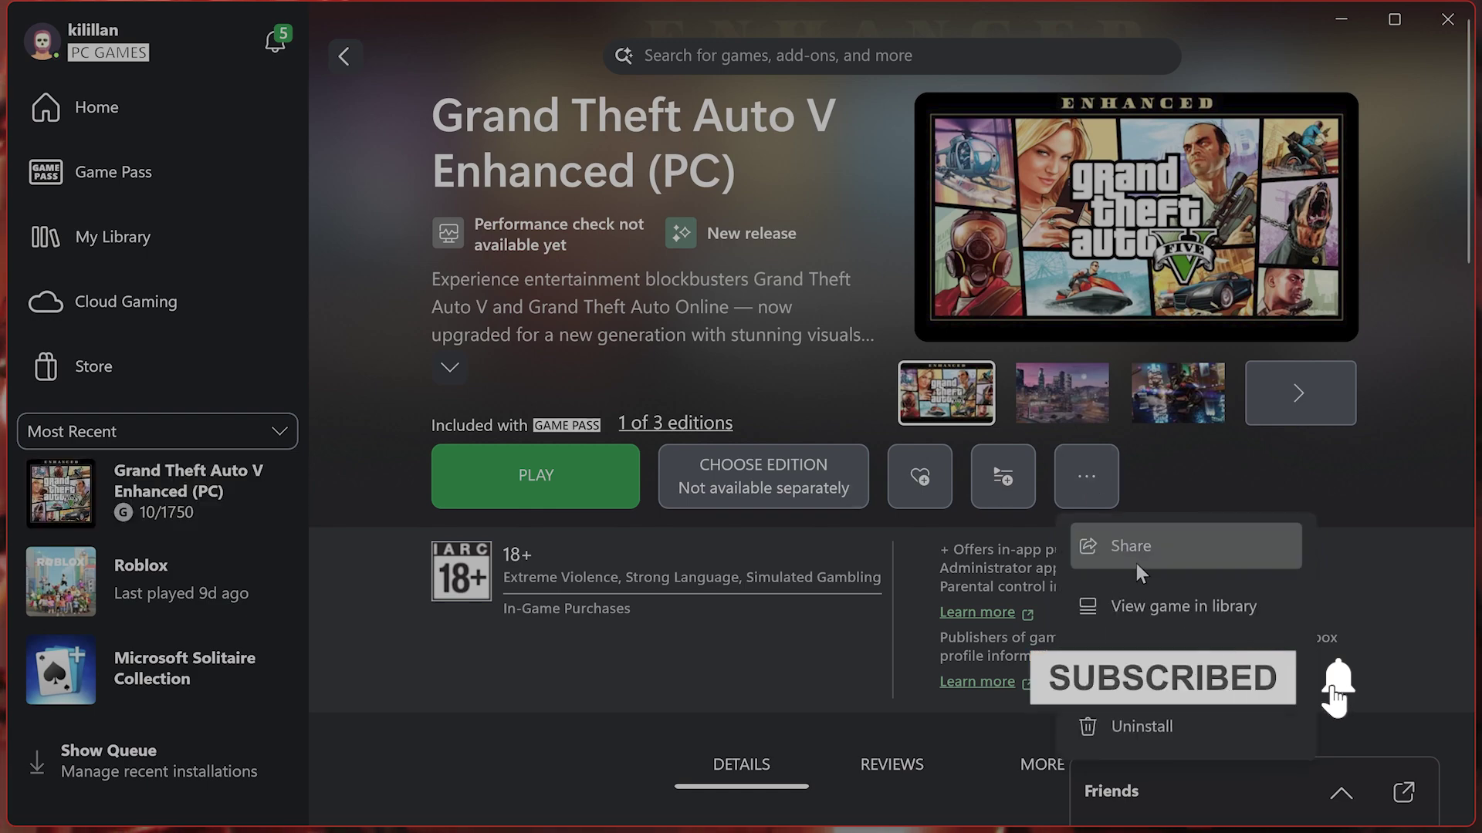
pyautogui.click(1111, 664)
pyautogui.click(813, 176)
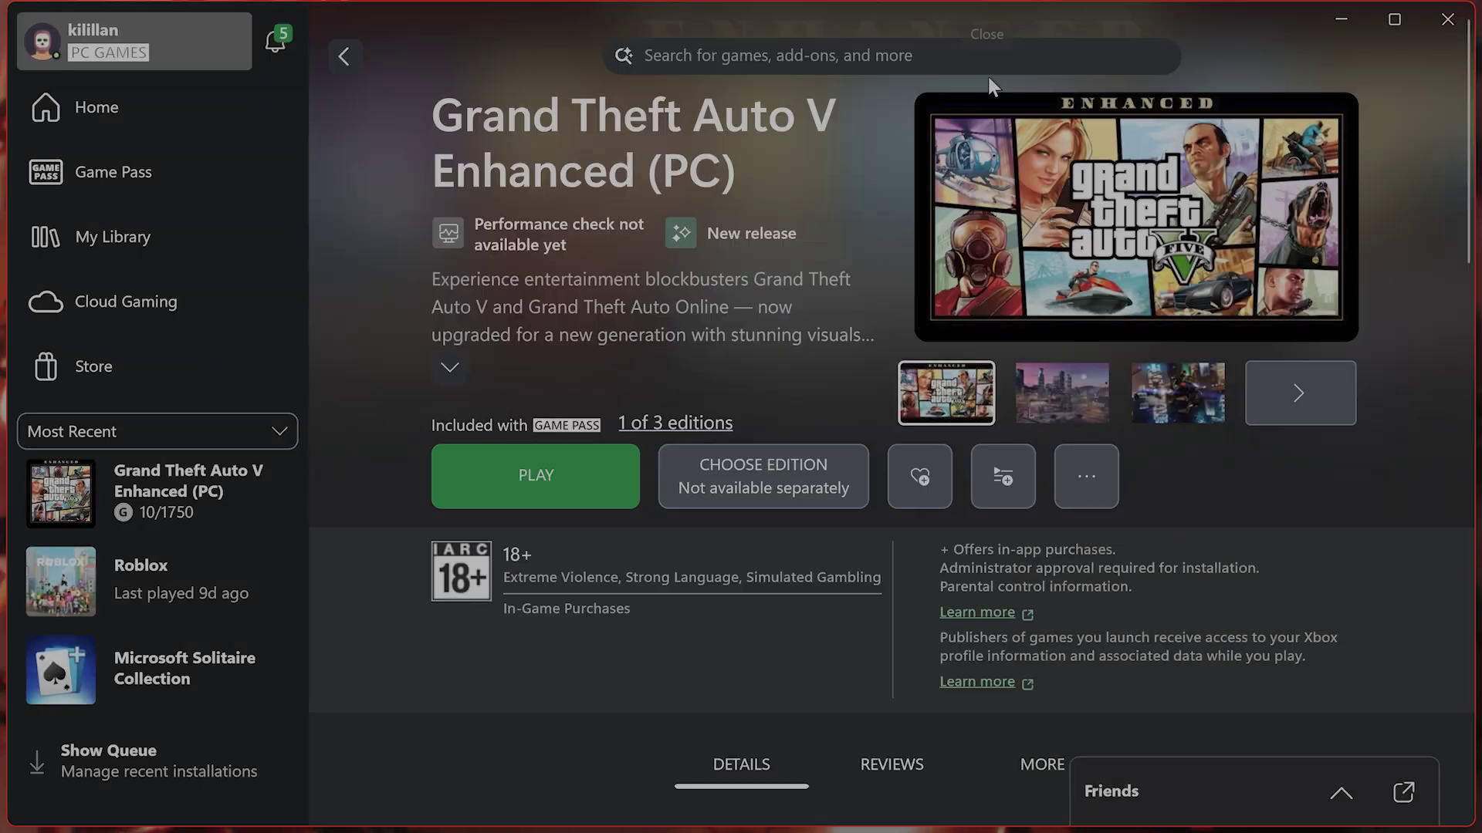
pyautogui.click(980, 77)
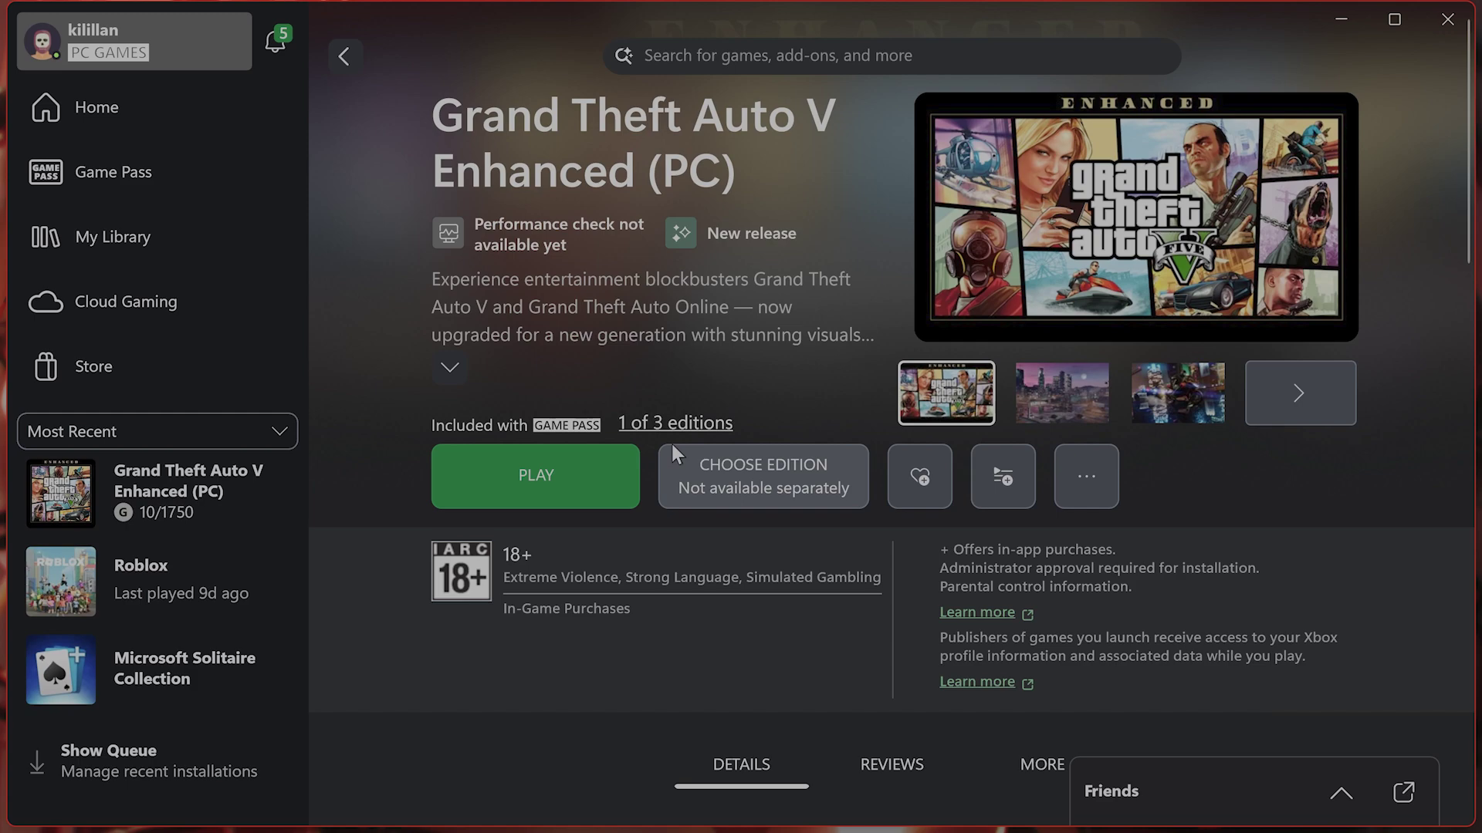
# - Check the game's installation info and repair options once more, then close the dialog and minimize the Xbox app
pyautogui.click(1075, 482)
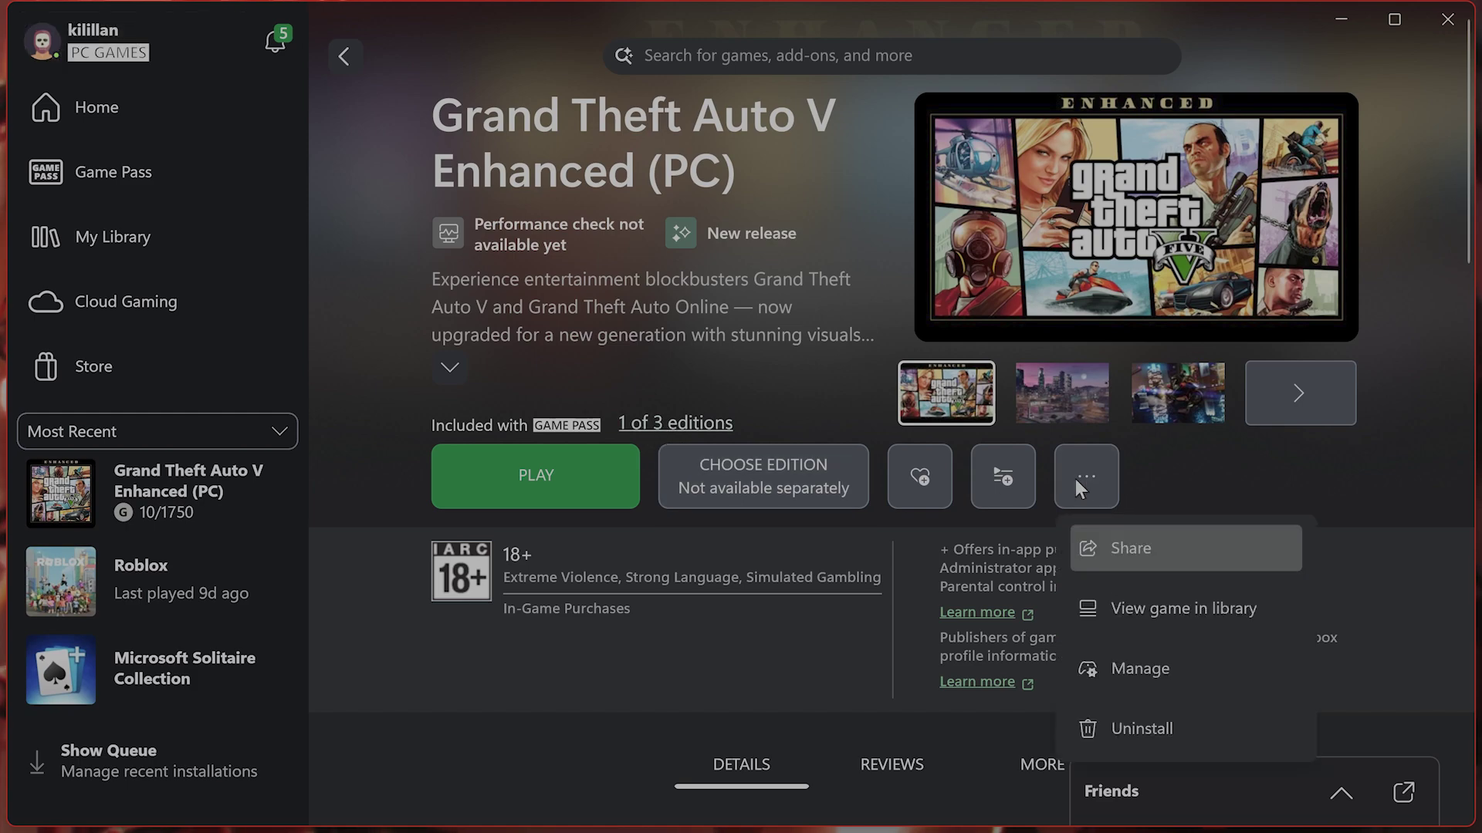
pyautogui.click(1149, 662)
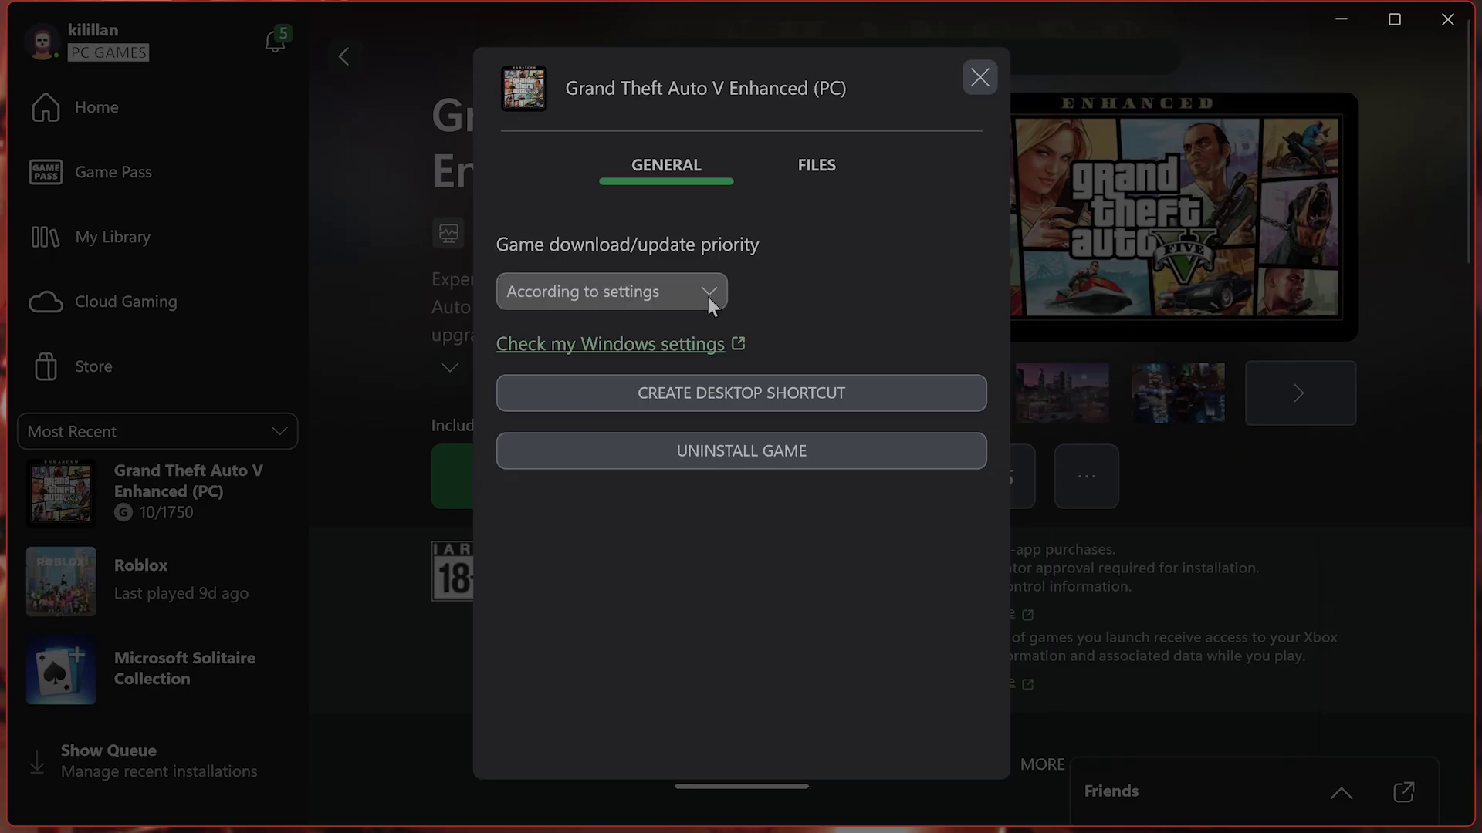
pyautogui.click(825, 163)
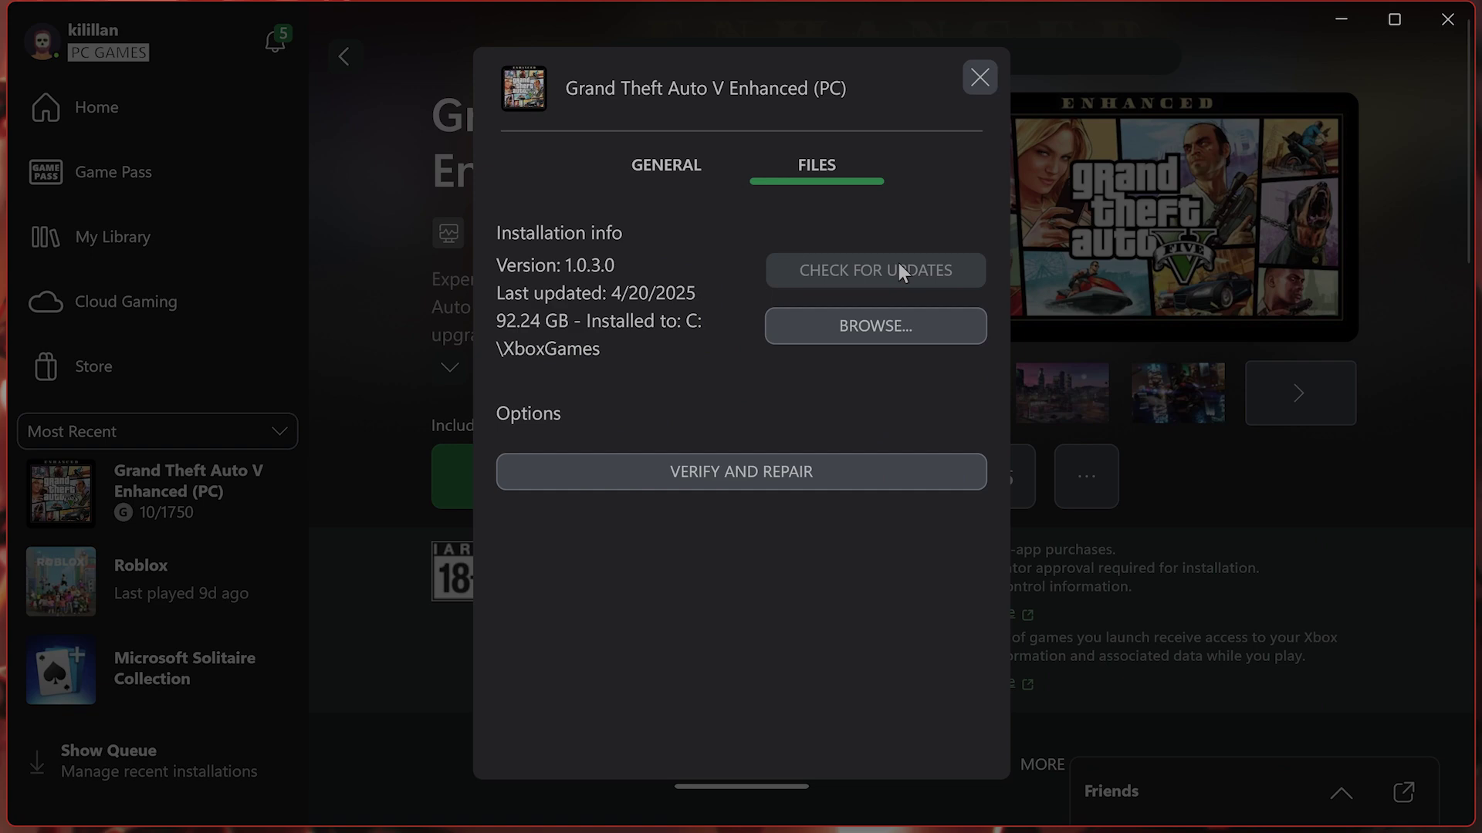
pyautogui.click(990, 70)
pyautogui.click(1341, 21)
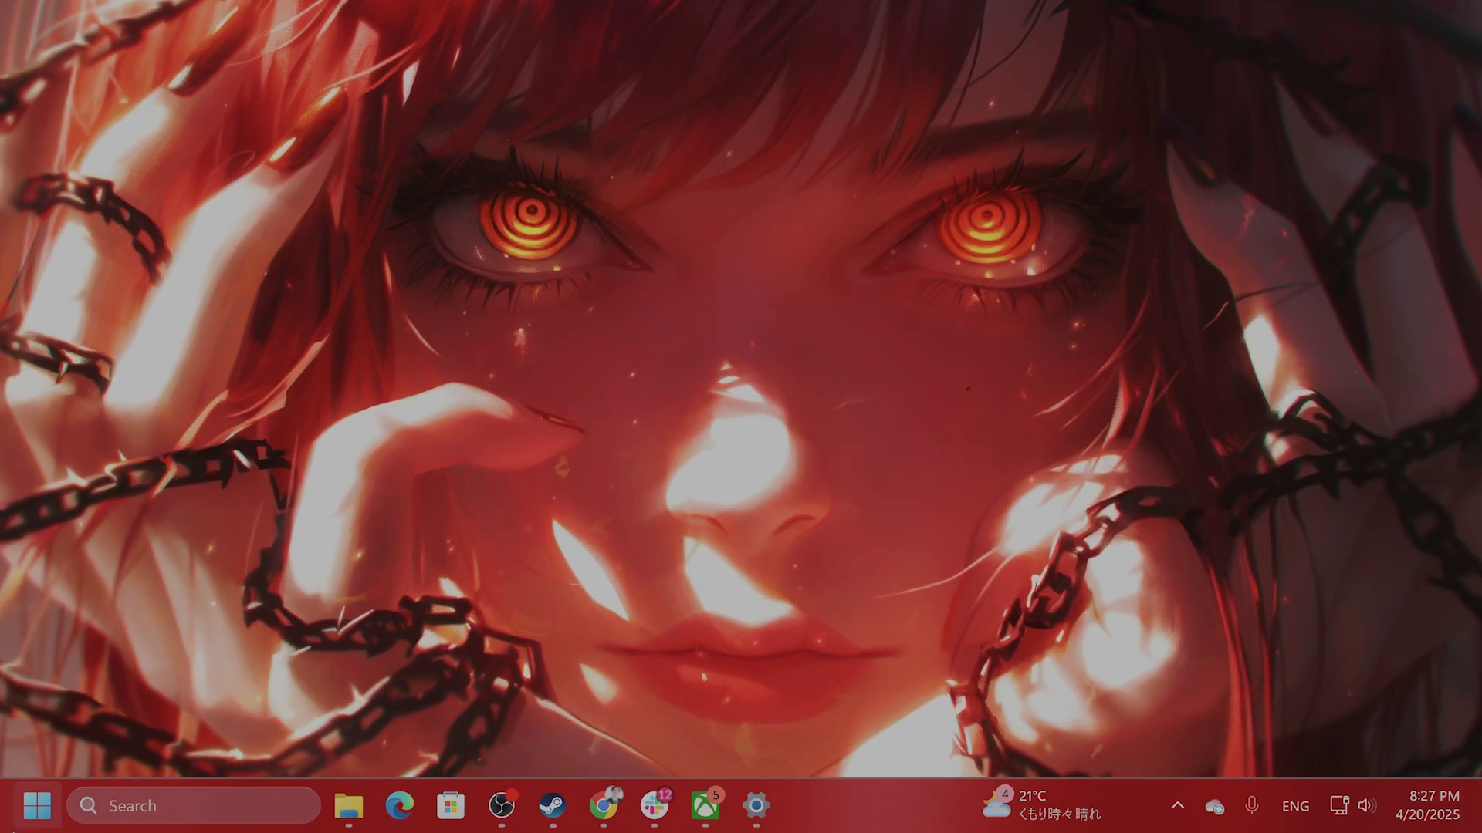
# - Search Windows for "micros" and launch Microsoft Store
pyautogui.click(225, 805)
pyautogui.write('micros')
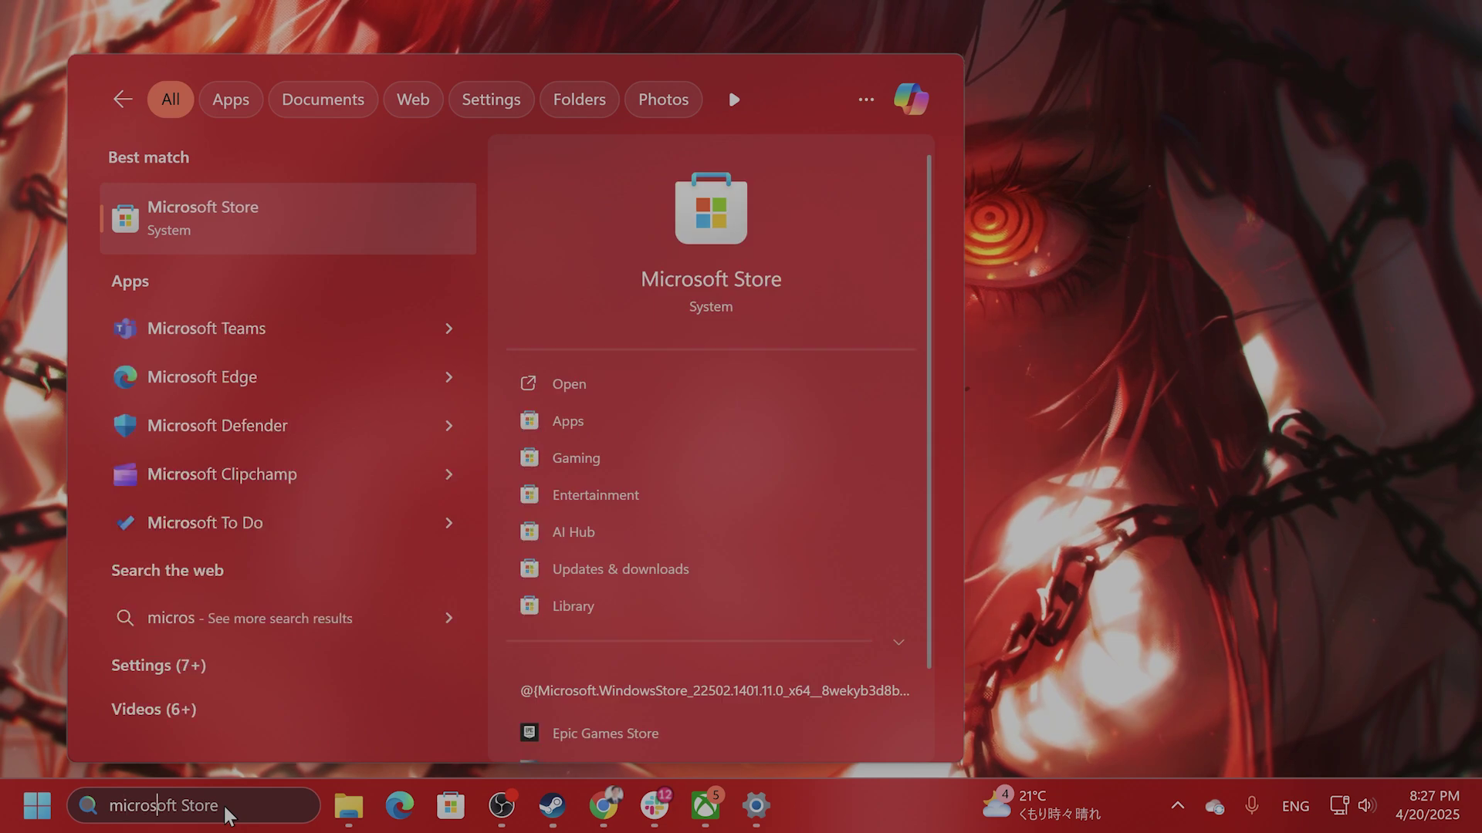
pyautogui.press('Return')
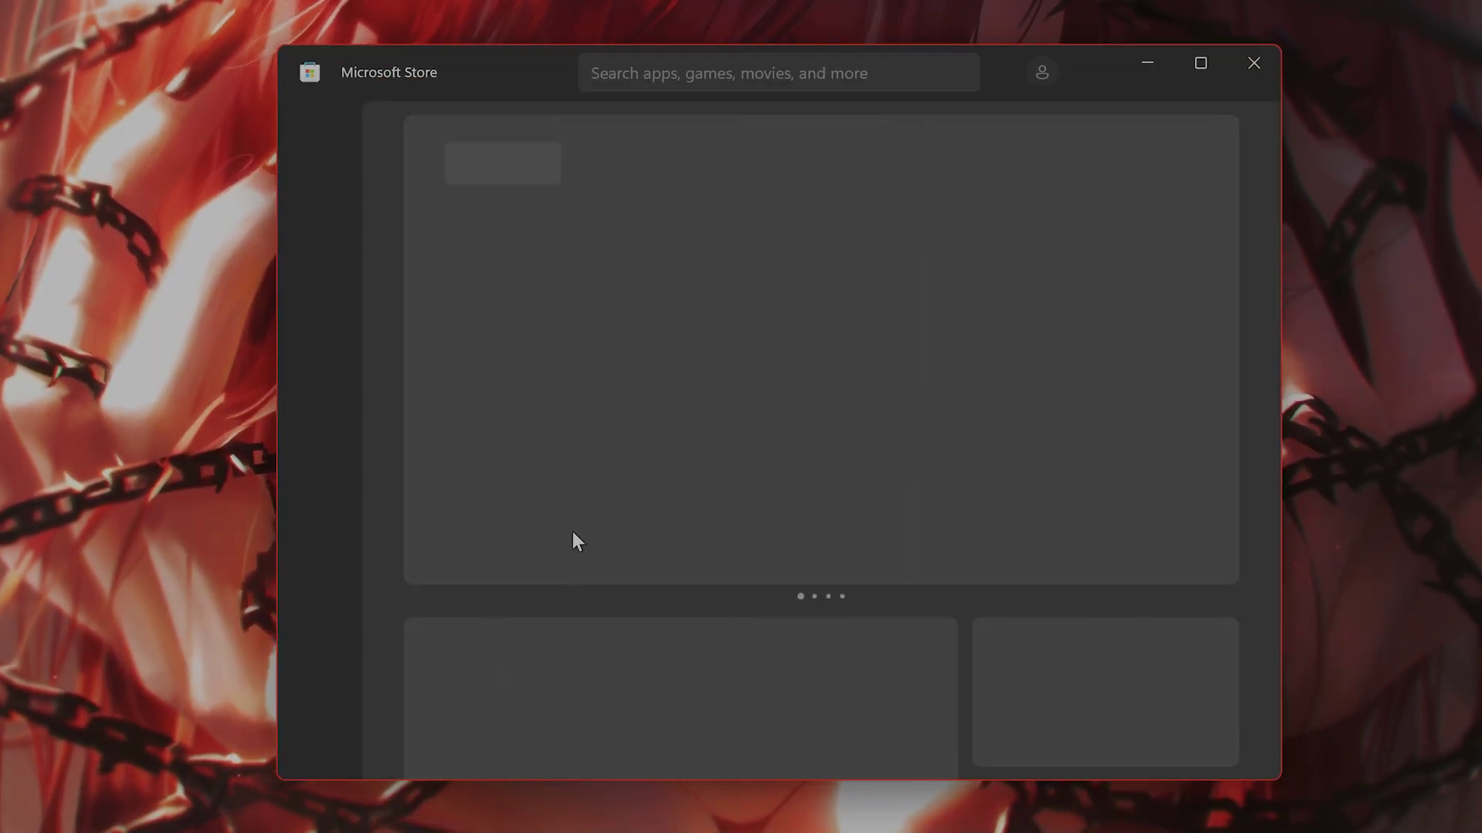
# - Search the store for "xbox", refine the search to "xbox app", and minimize the store window
pyautogui.click(832, 69)
pyautogui.write('xb')
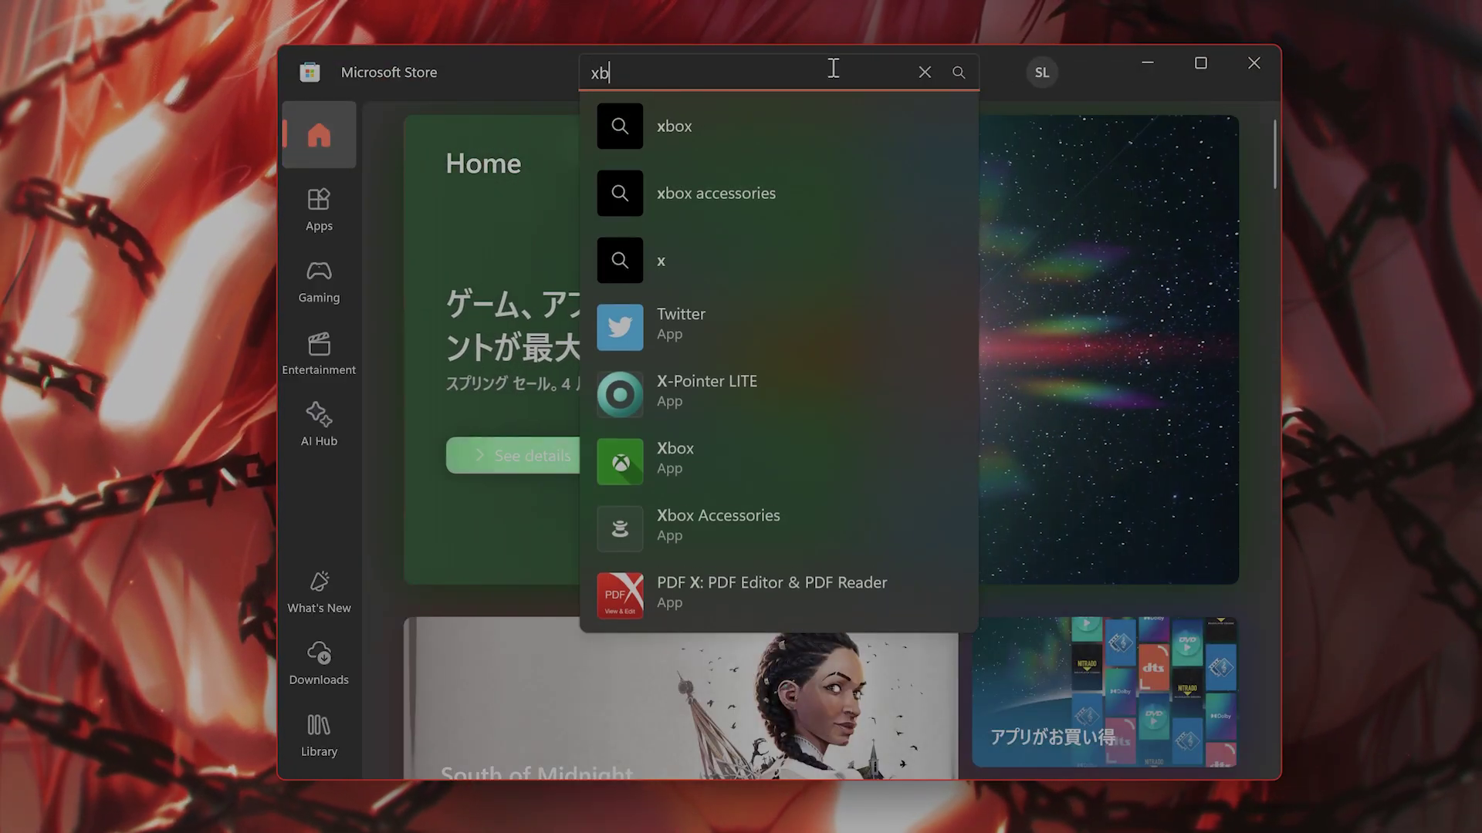
pyautogui.write('ox')
pyautogui.press('Return')
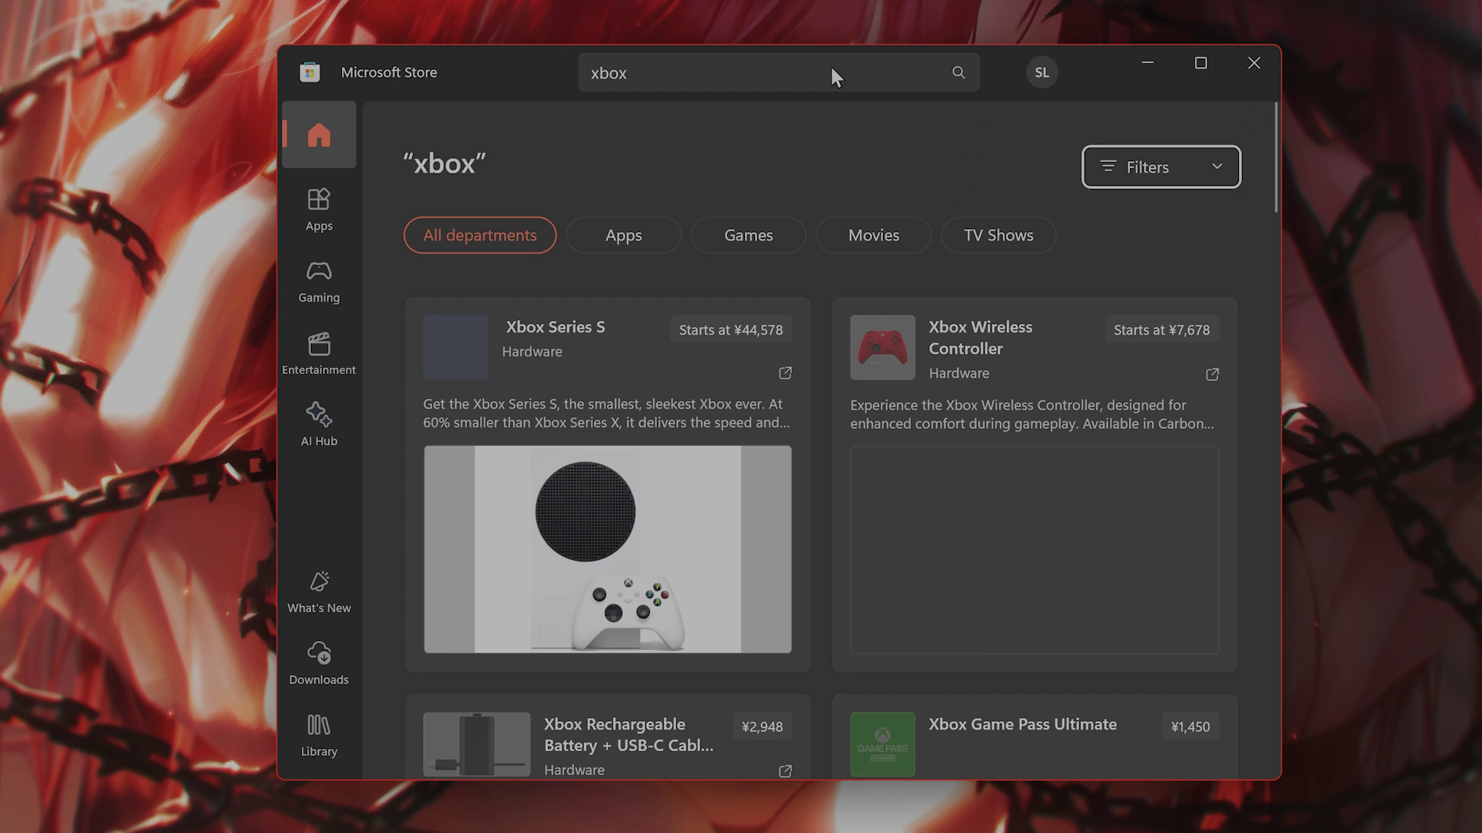
pyautogui.scroll(-3, 780, 266)
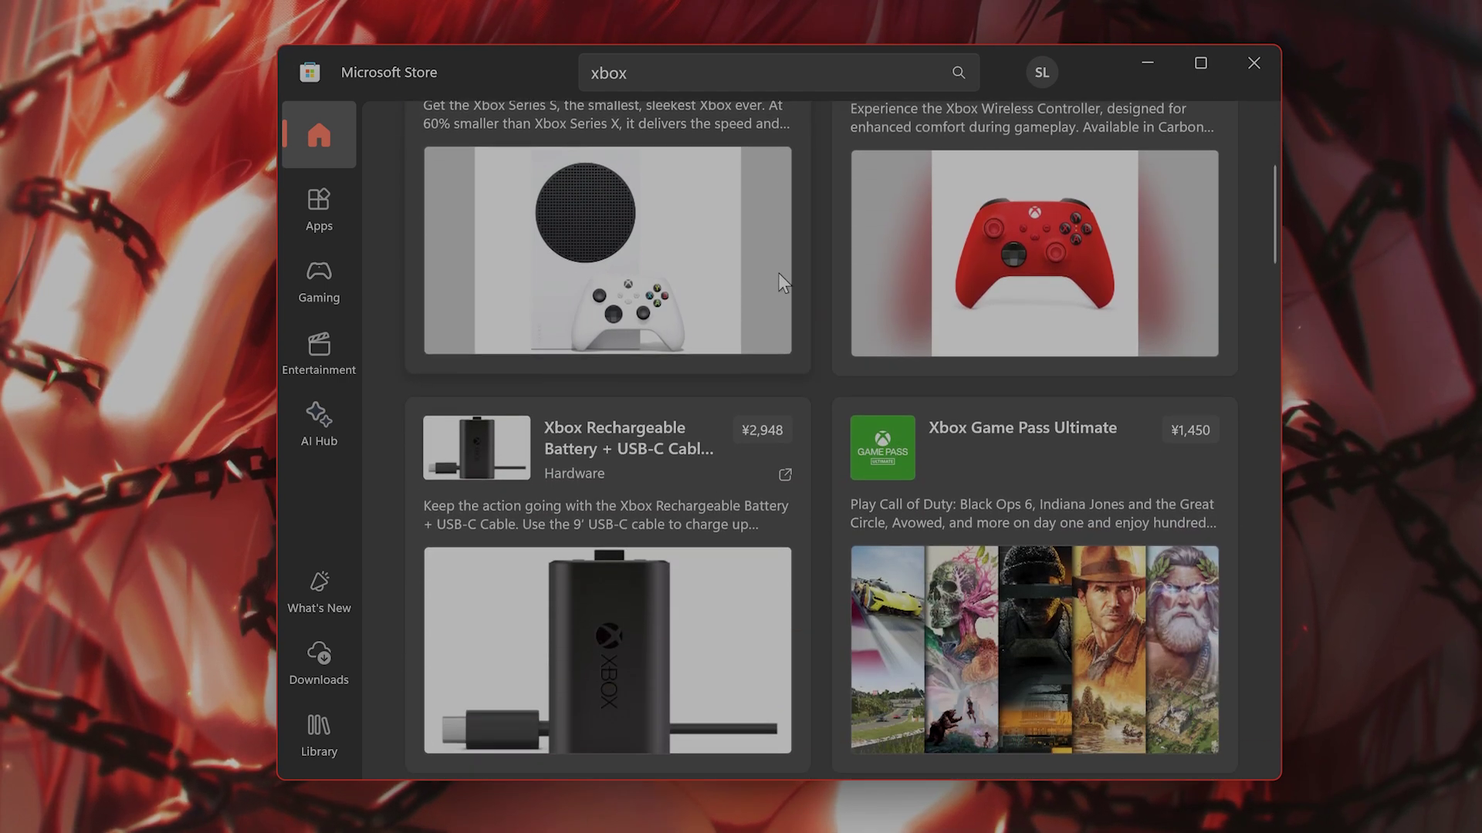
pyautogui.write('app')
pyautogui.press('Return')
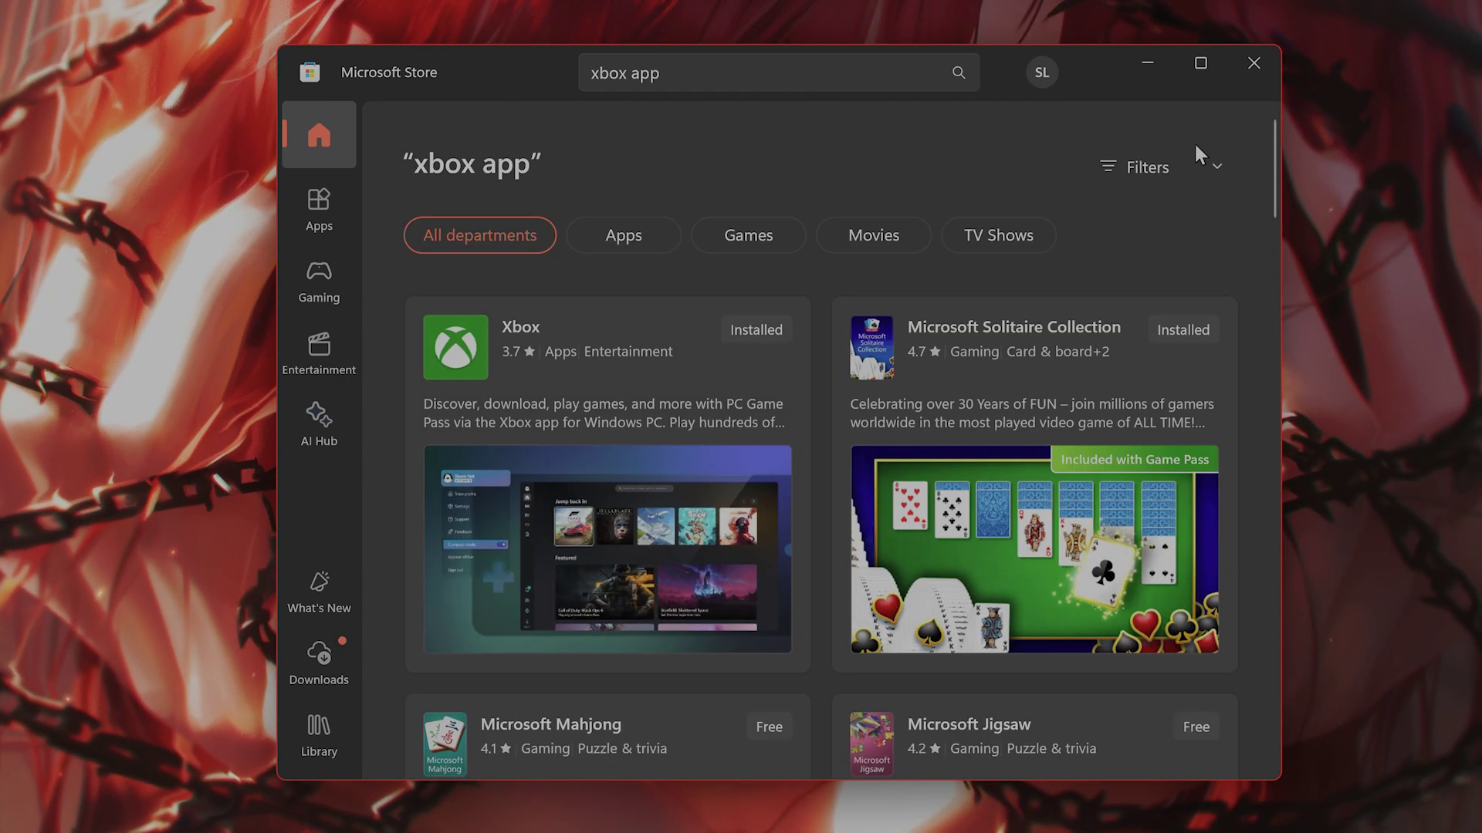
pyautogui.click(1158, 66)
# - Open Windows Settings and display the list of installed apps
pyautogui.moveTo(348, 805)
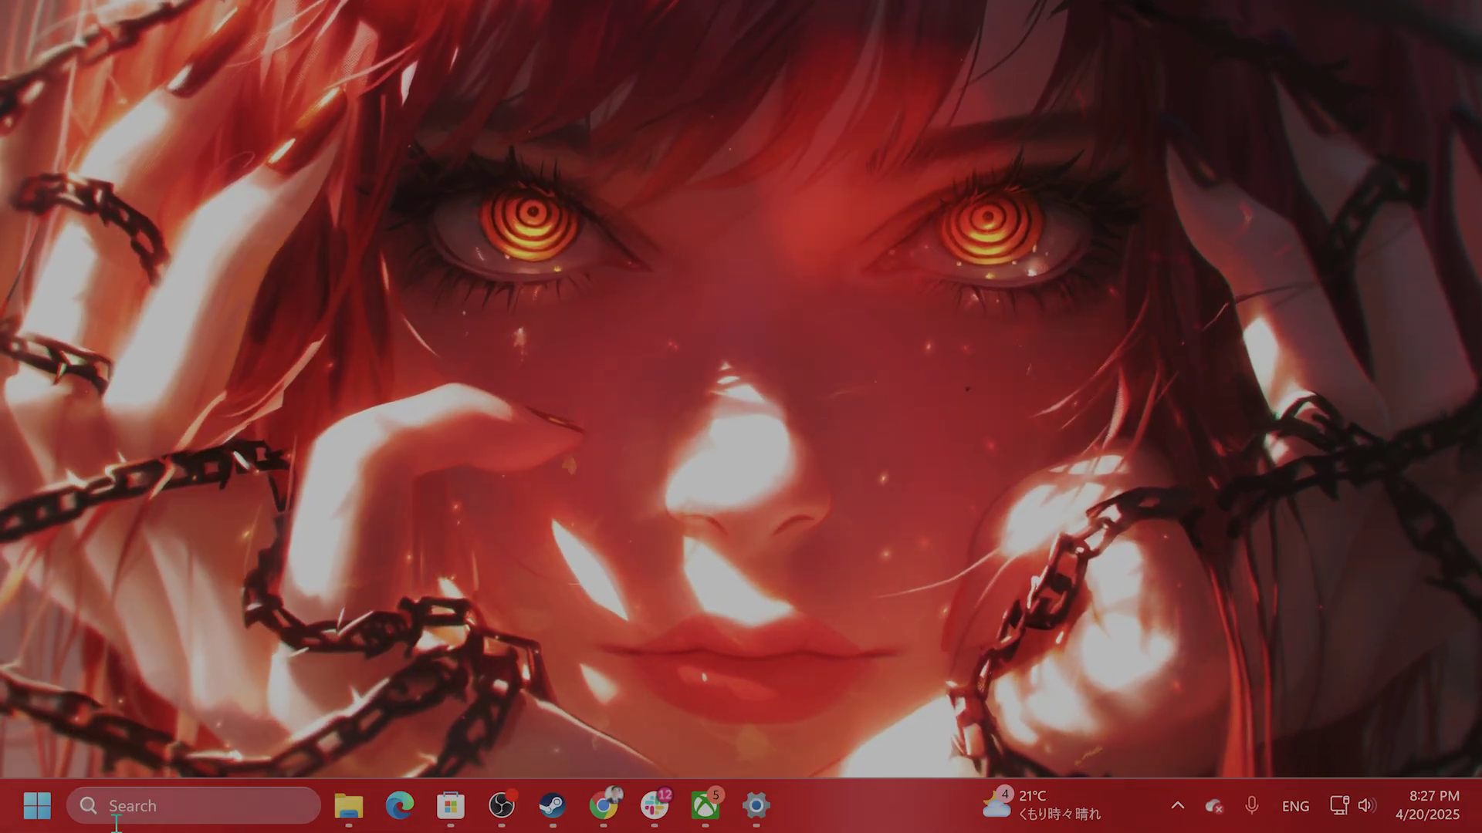
pyautogui.click(182, 805)
pyautogui.write('set')
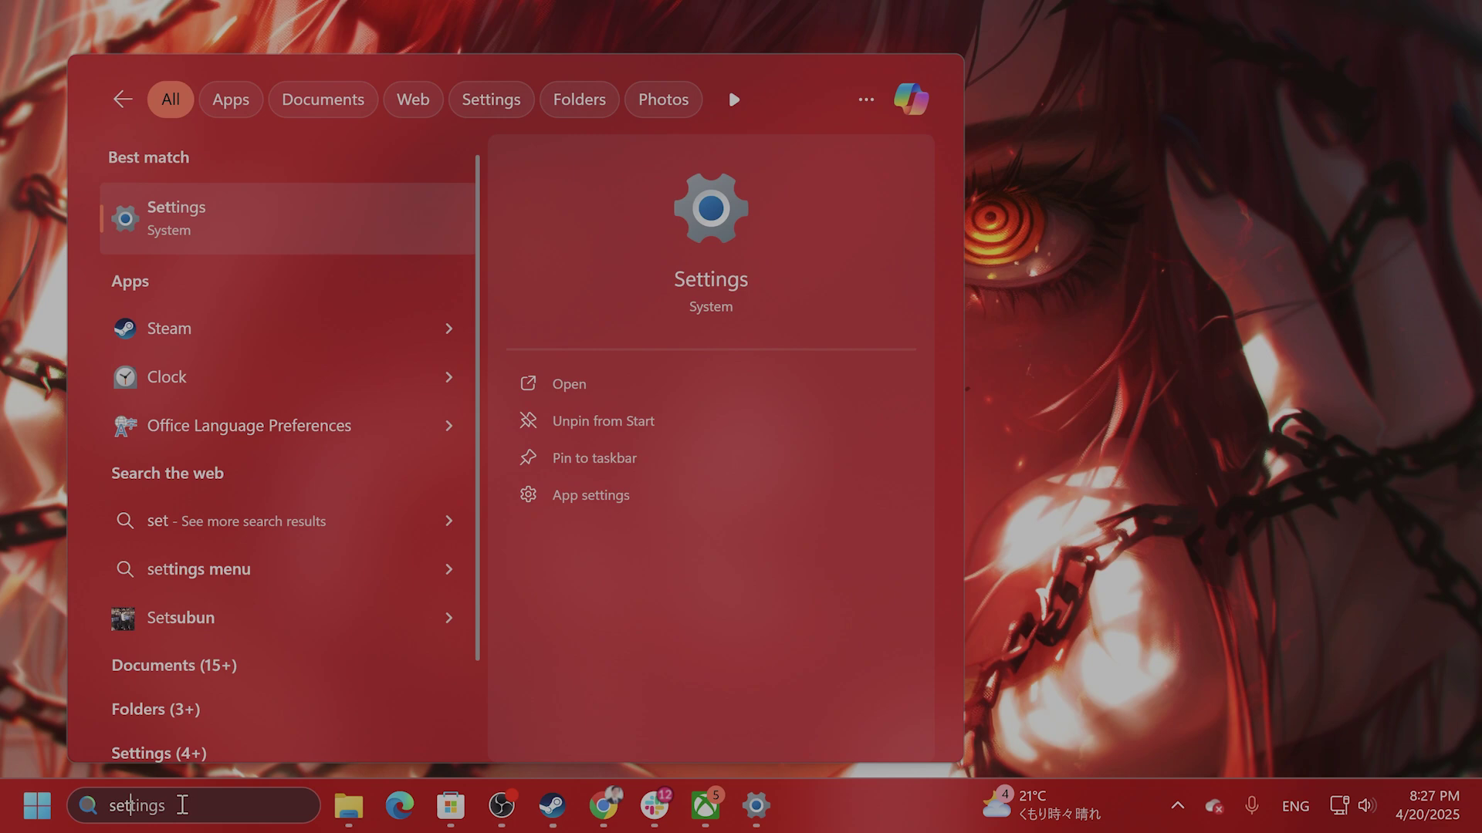
pyautogui.press('Return')
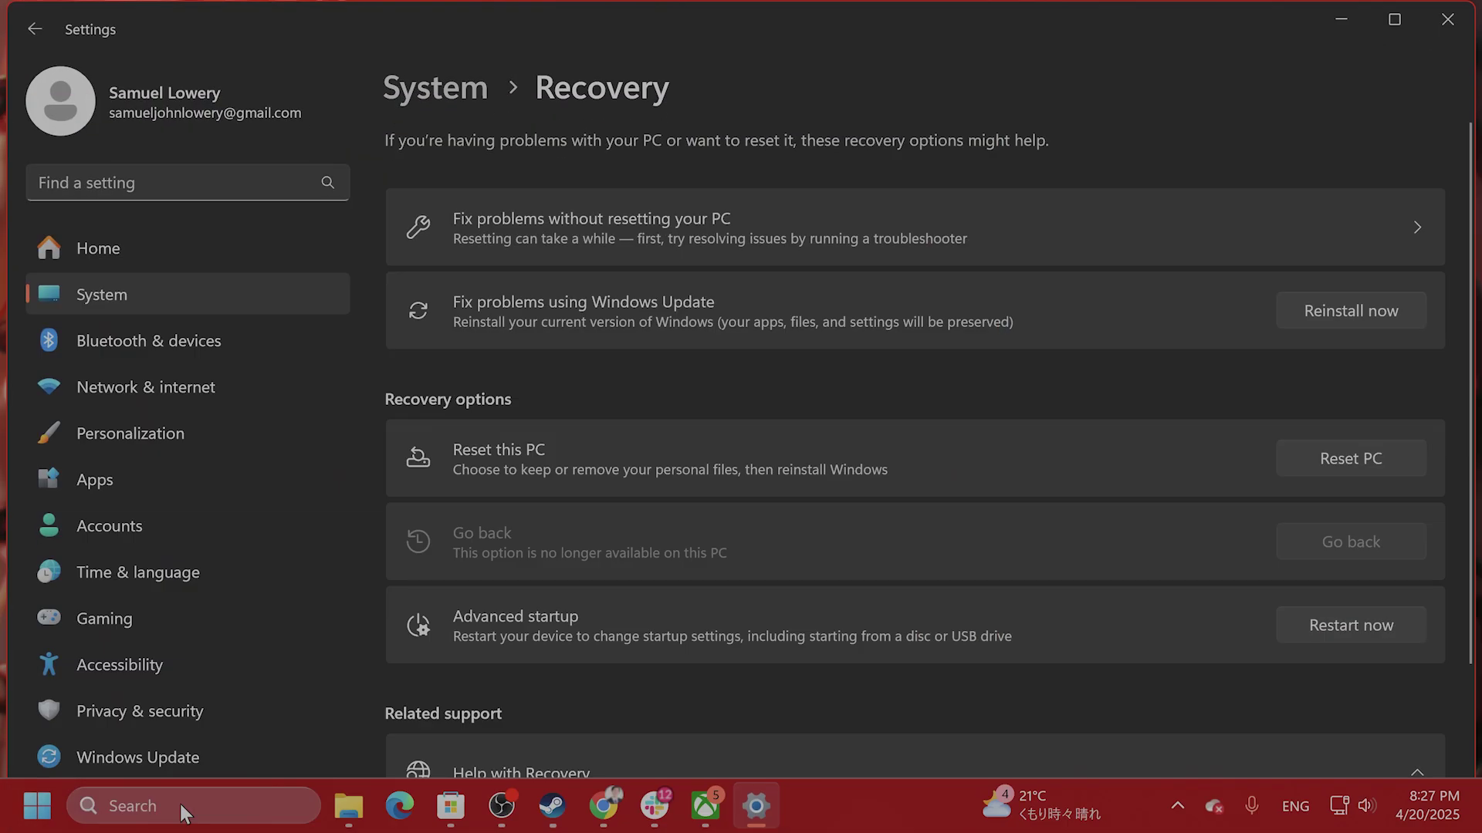
pyautogui.click(199, 494)
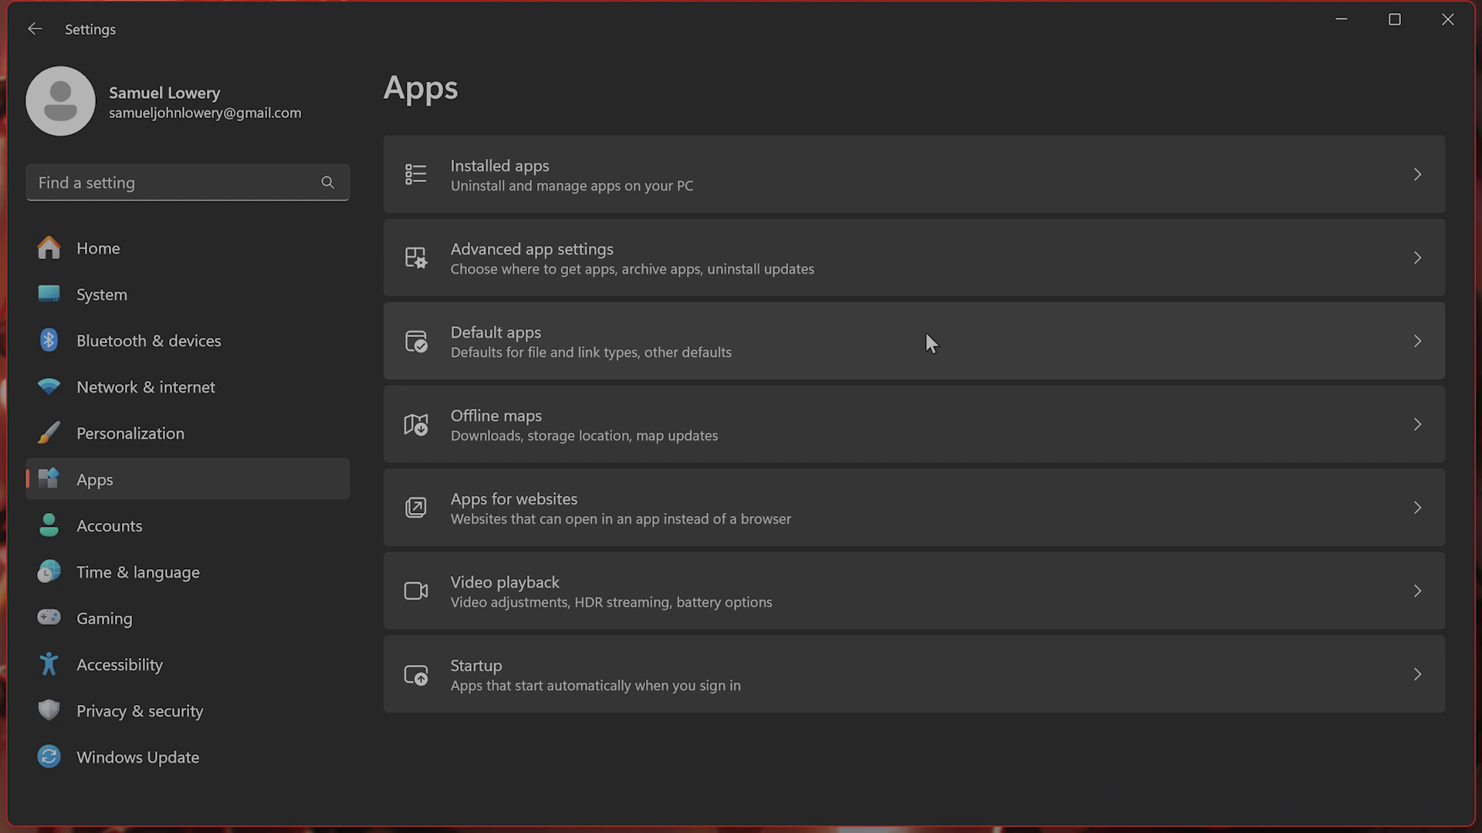
pyautogui.click(913, 189)
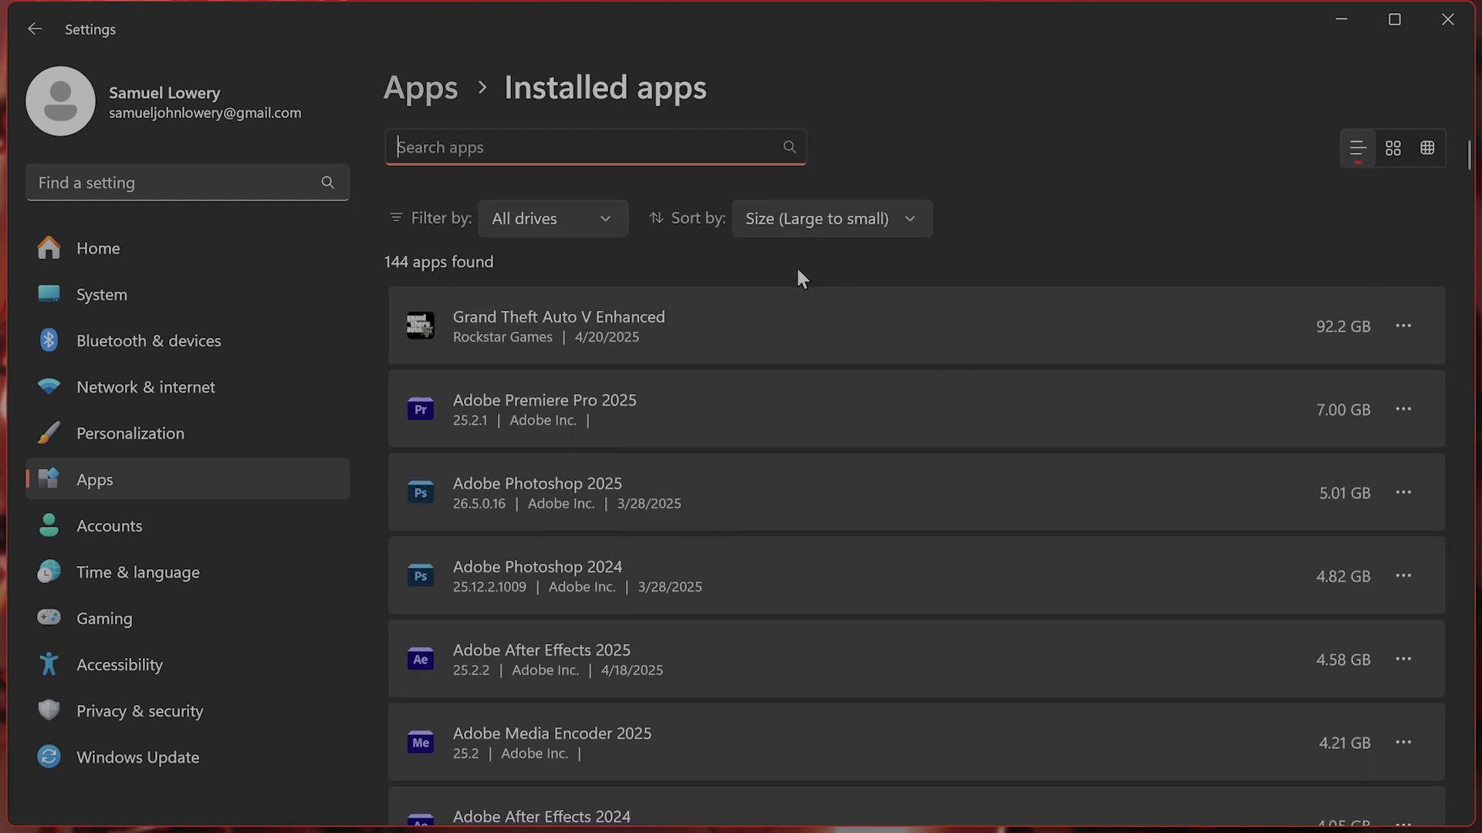
# - Filter the installed apps by "xbox" and go through the advanced options of the Xbox app
pyautogui.write('xbox')
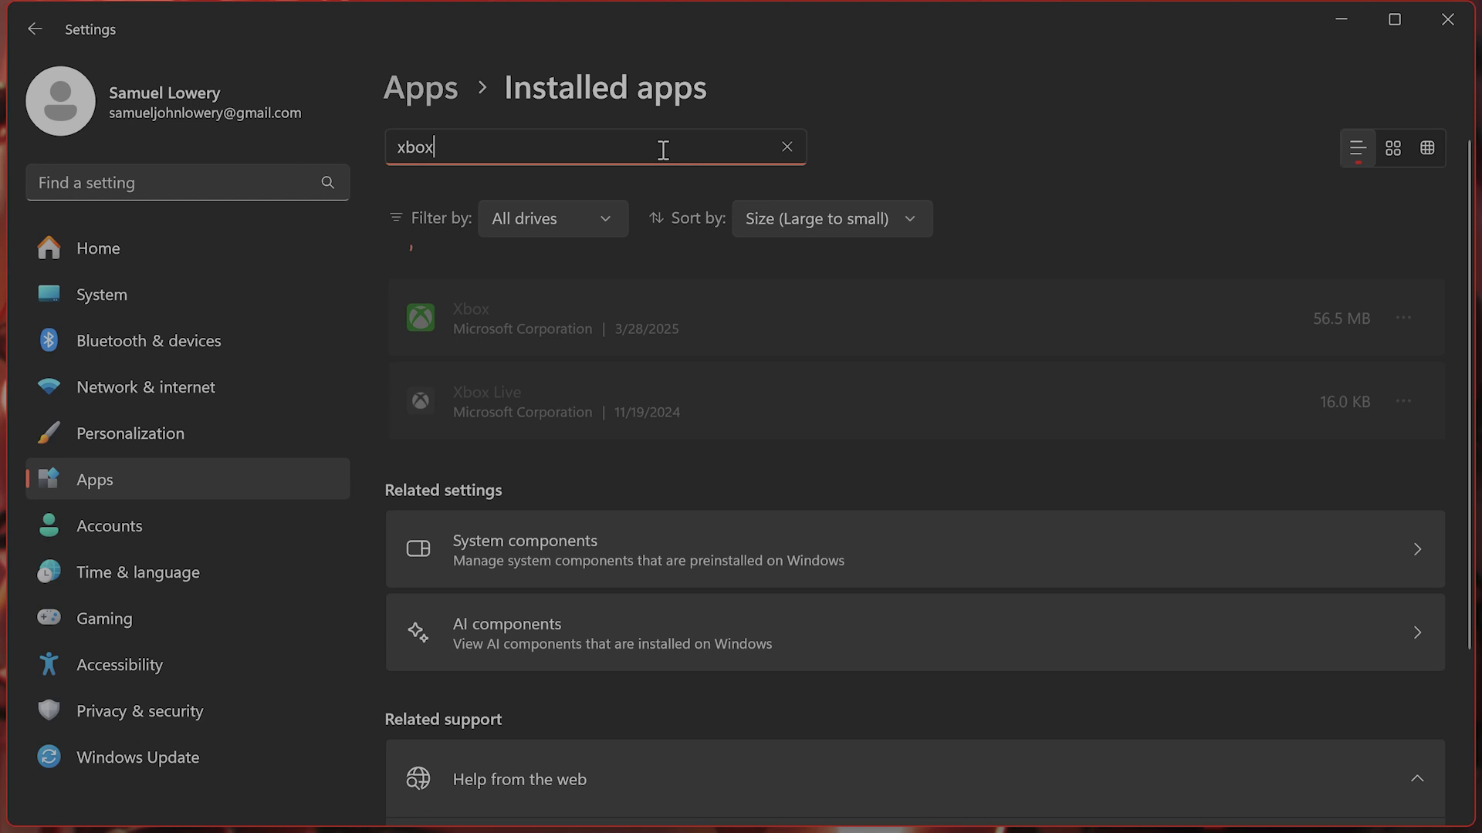
pyautogui.click(1412, 323)
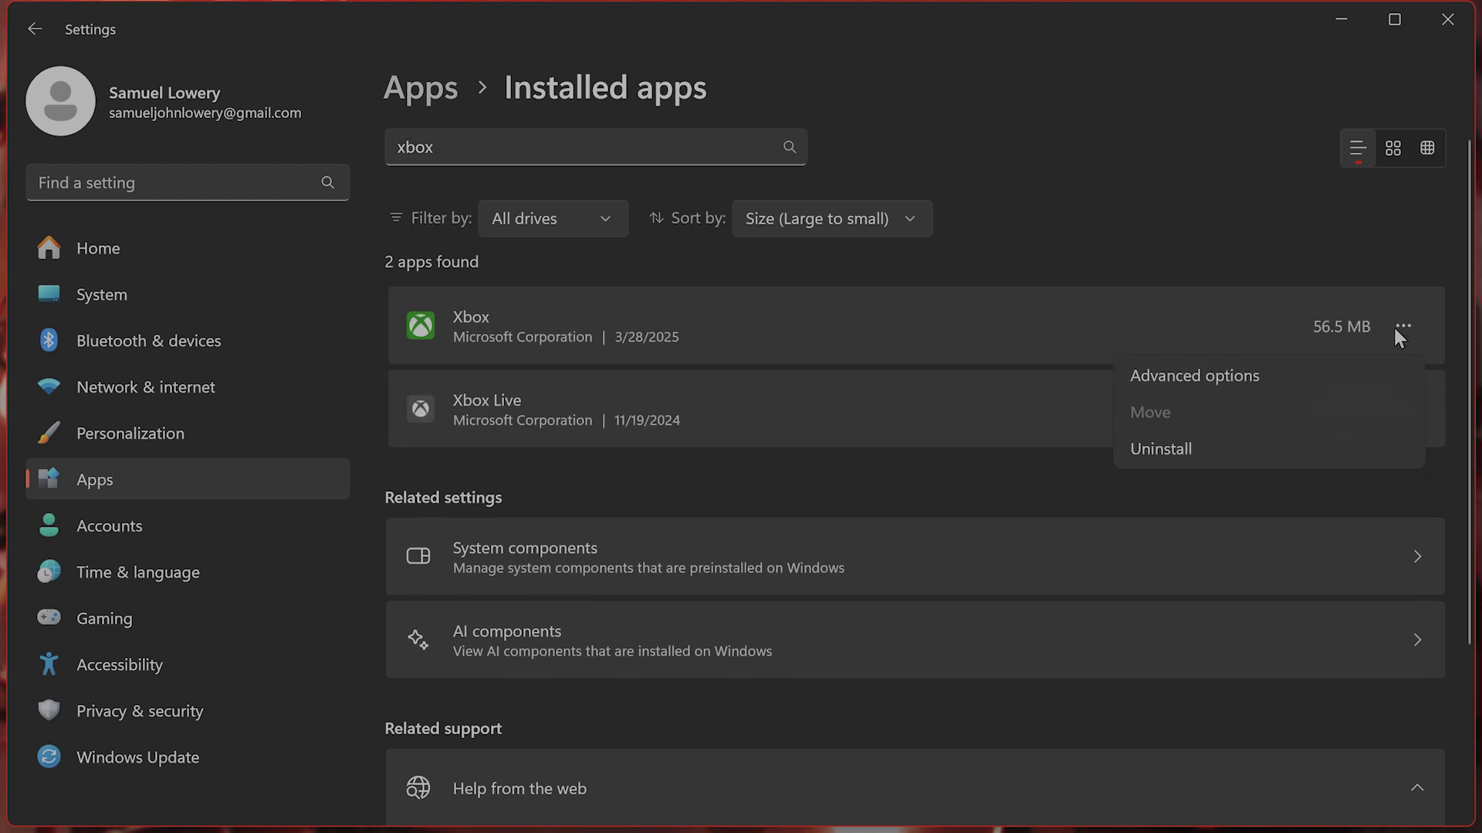
pyautogui.click(1345, 375)
pyautogui.scroll(-10, 992, 457)
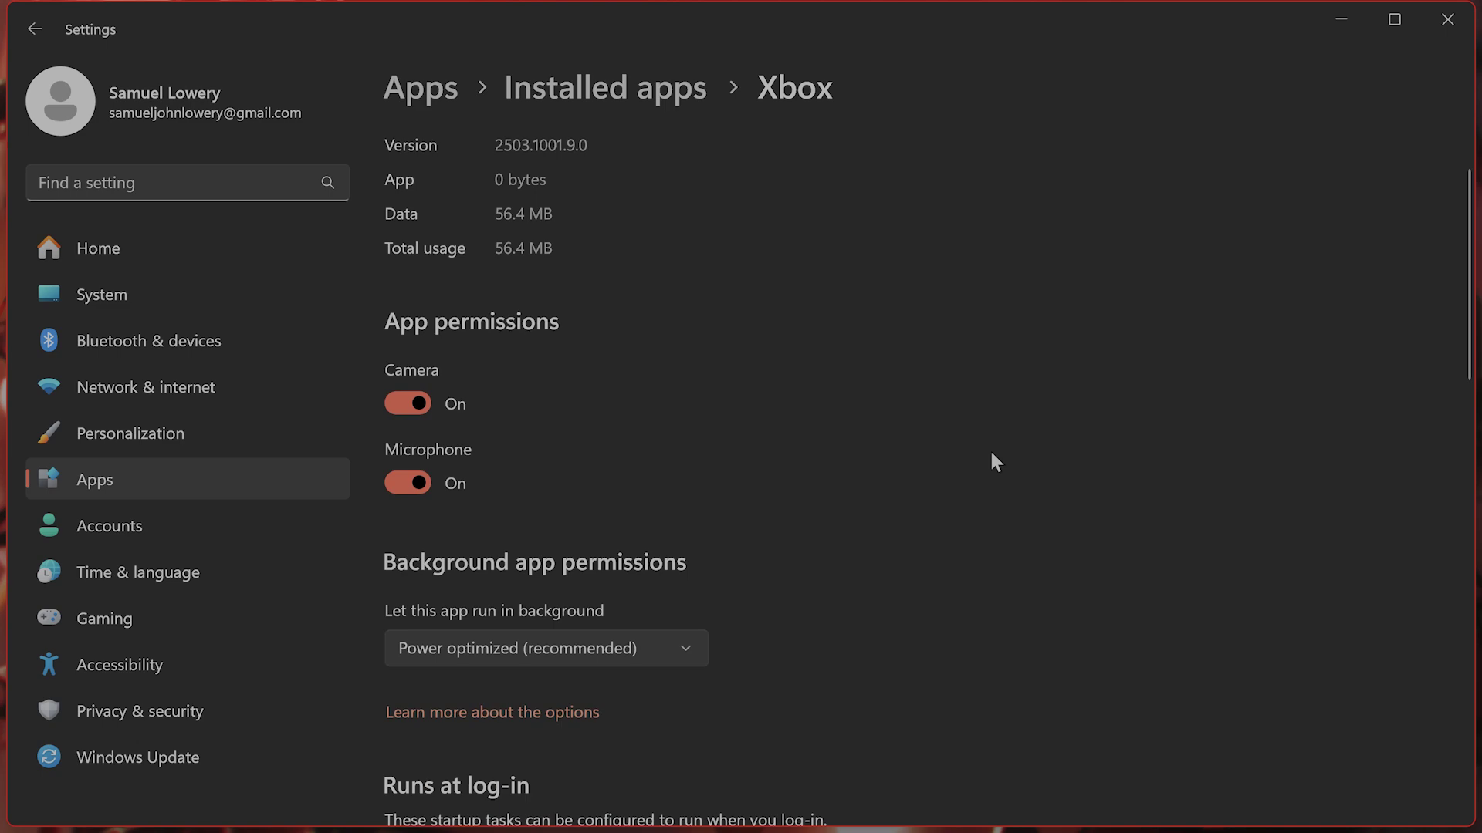
pyautogui.scroll(-1, 939, 468)
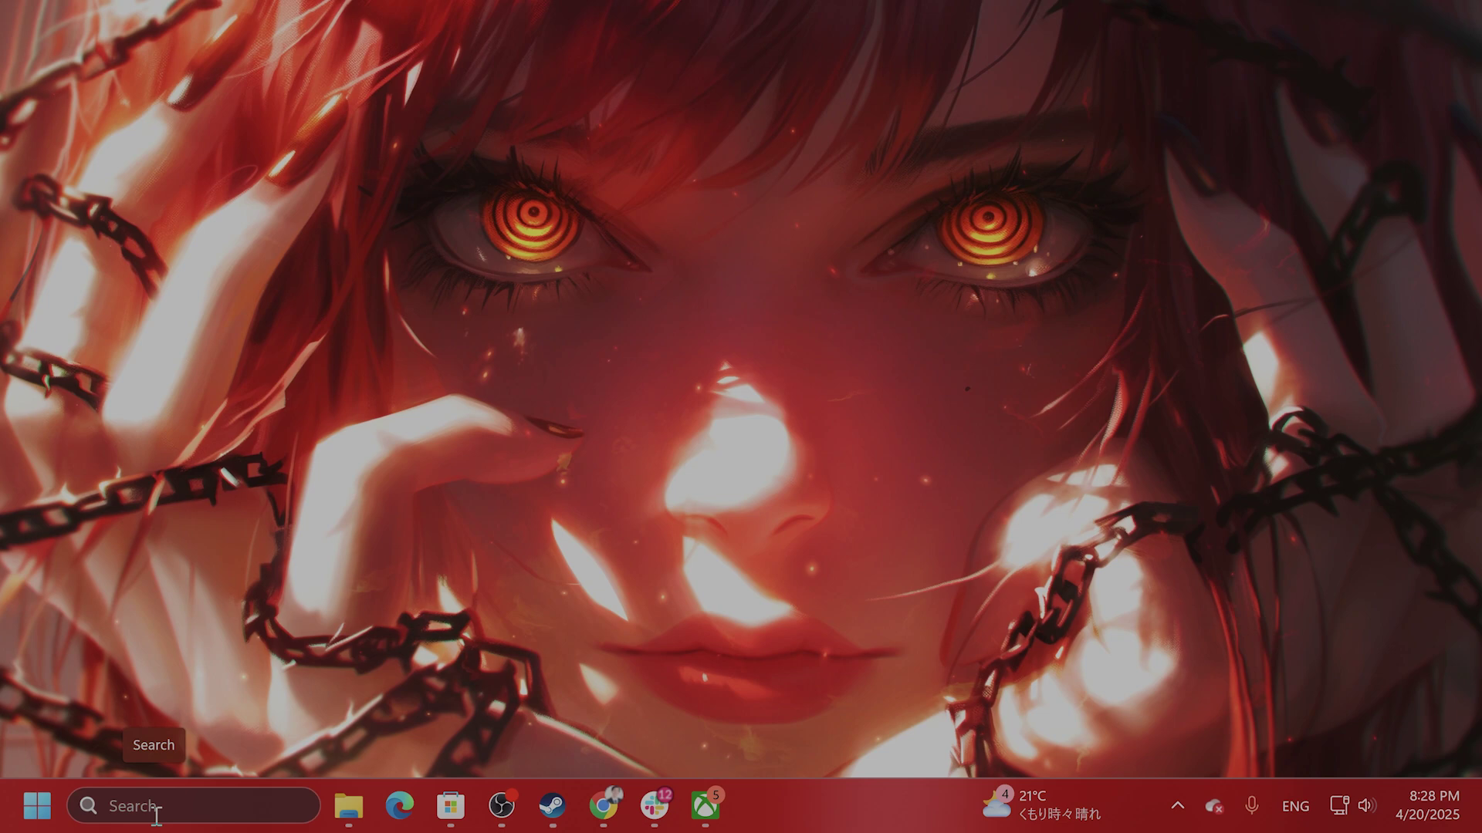
# - Open Windows Settings again and go to the Game Mode page of the gaming settings
pyautogui.click(157, 806)
pyautogui.write('set')
pyautogui.click(253, 231)
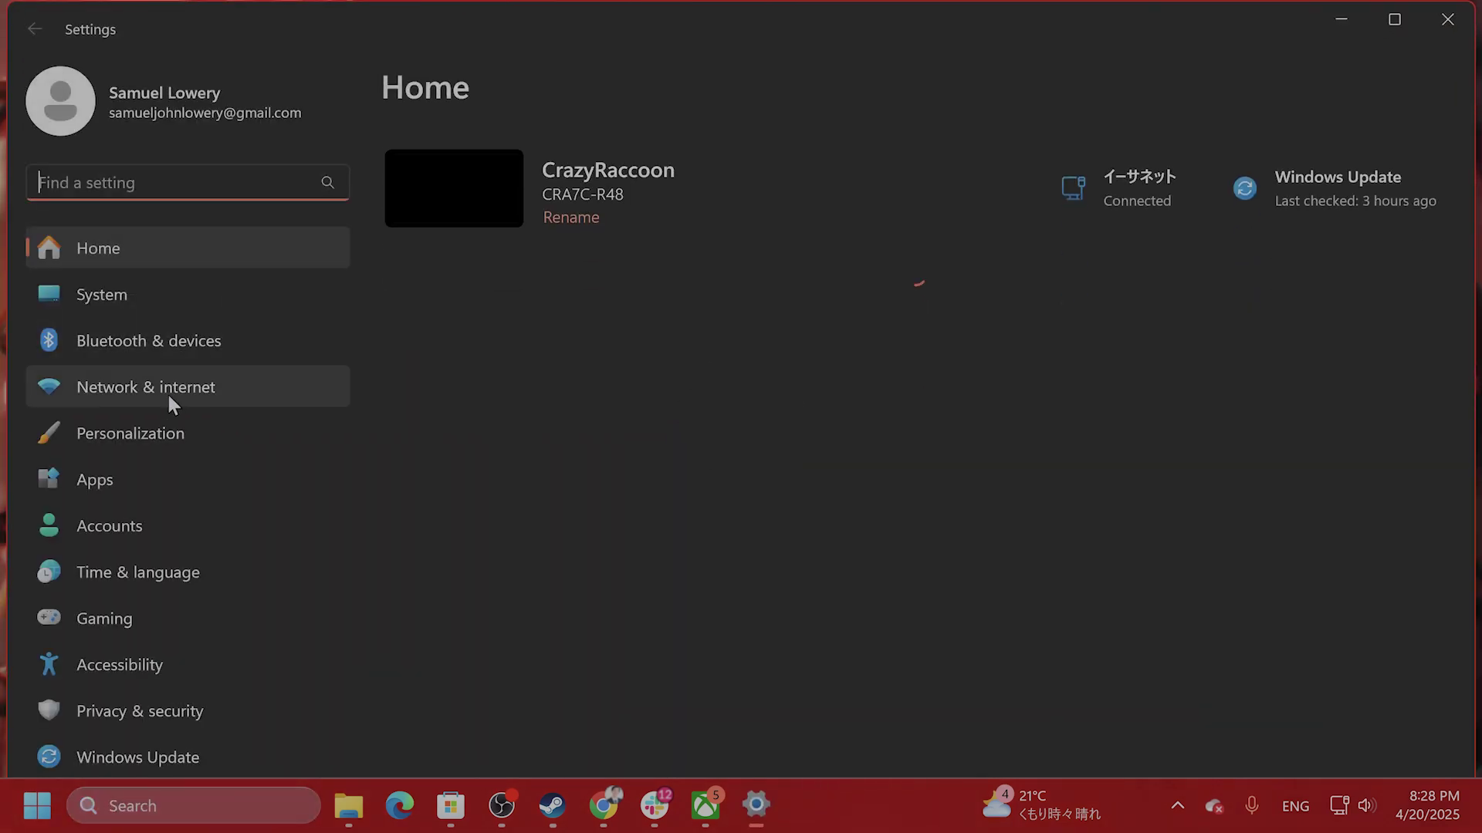
pyautogui.click(176, 617)
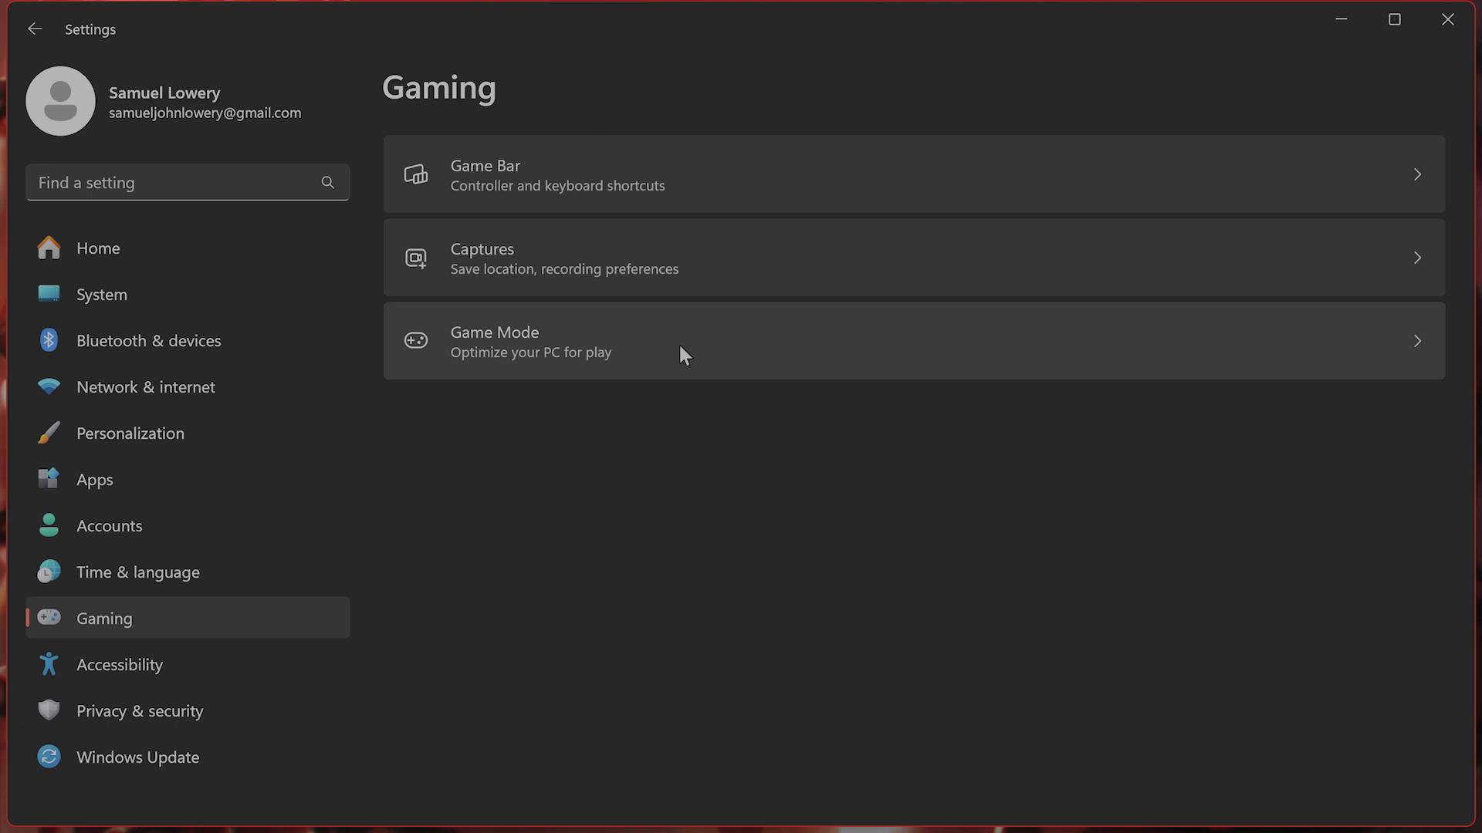
pyautogui.click(711, 368)
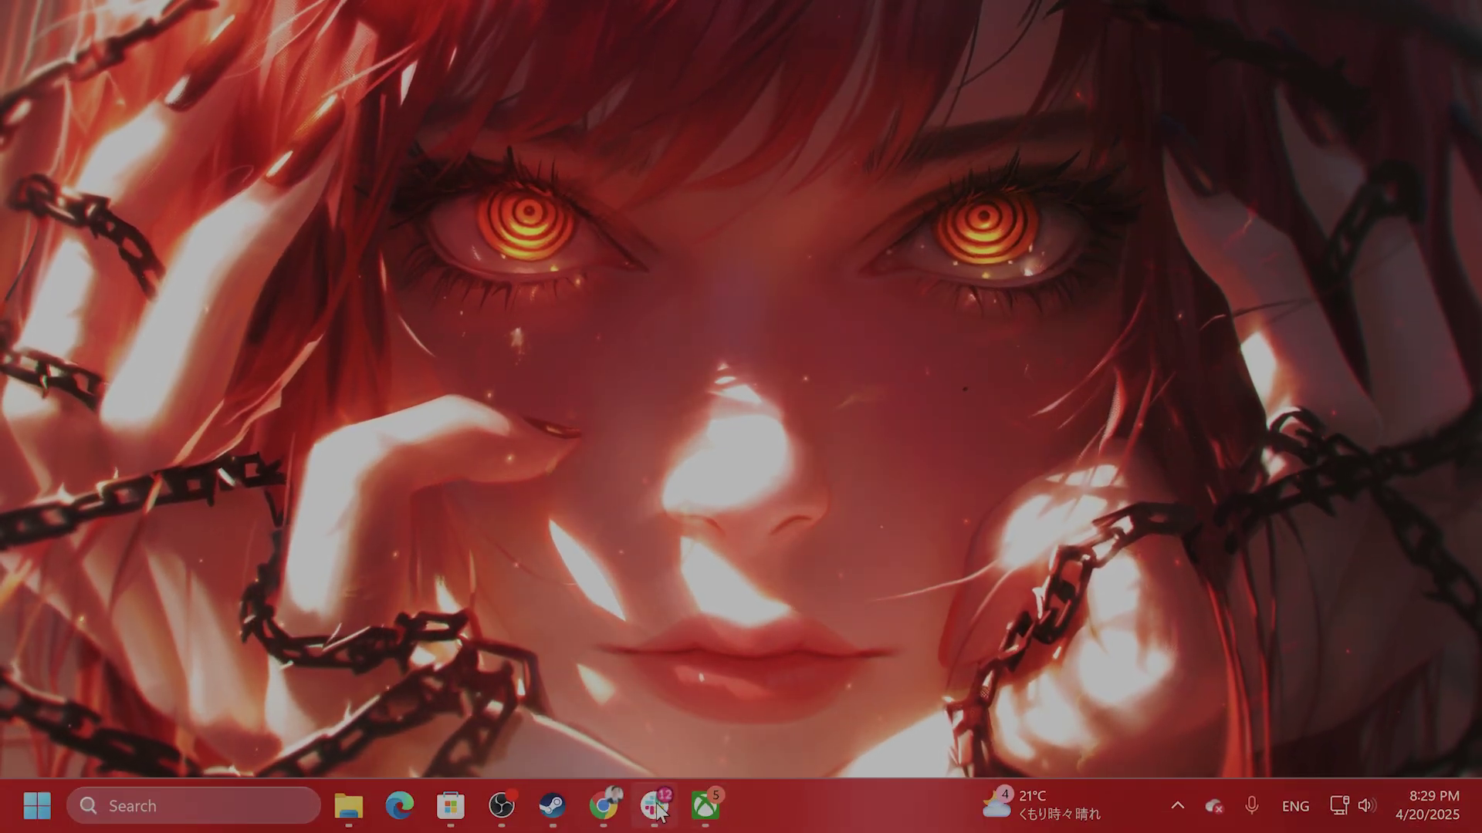
# - Bring the Xbox app back up, then minimize it
pyautogui.click(705, 808)
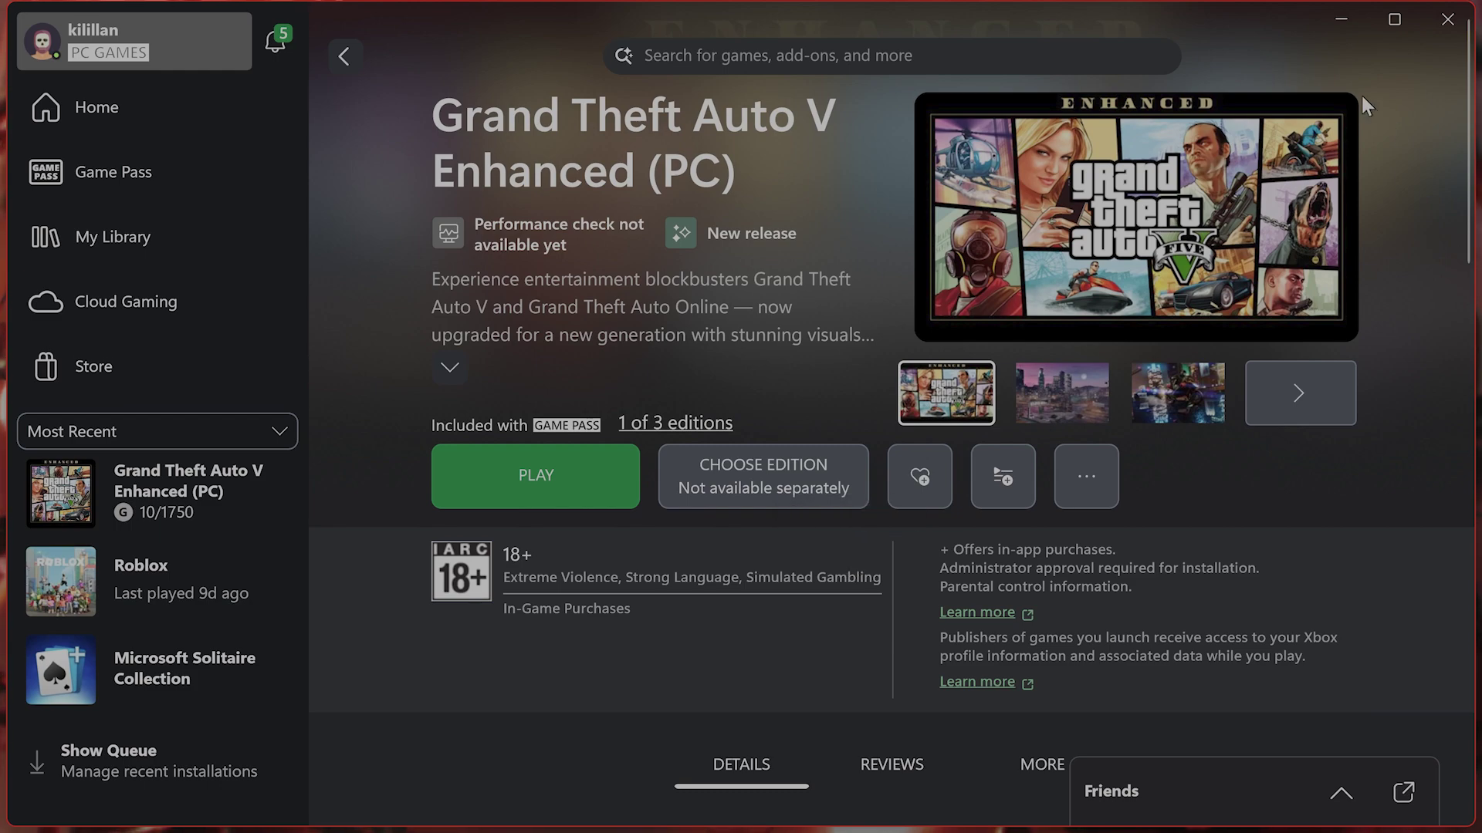
pyautogui.click(1342, 20)
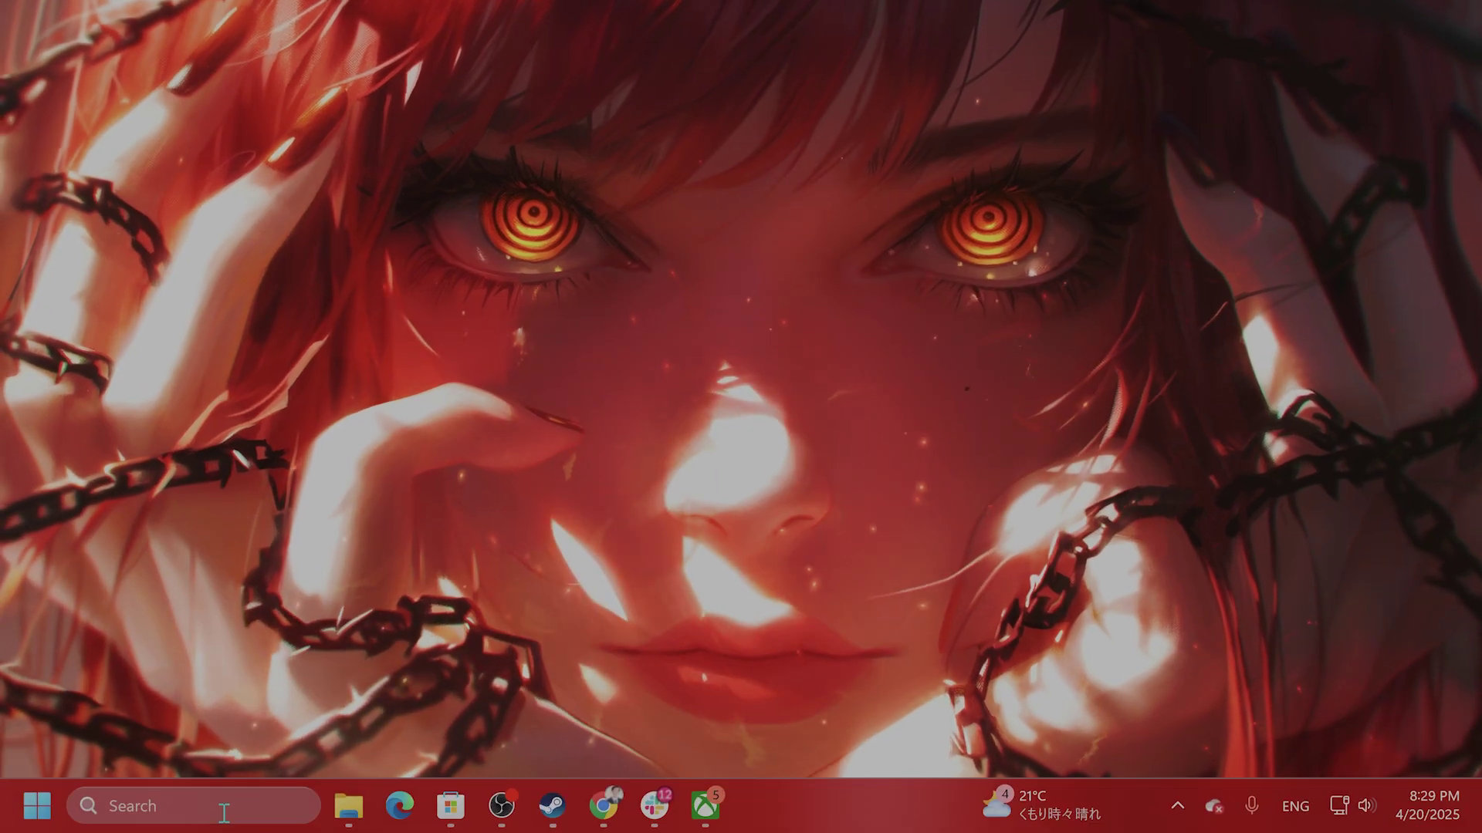
# - Use the Run dialog to launch System Configuration and hide all Microsoft services in its services list
pyautogui.click(221, 805)
pyautogui.write('run')
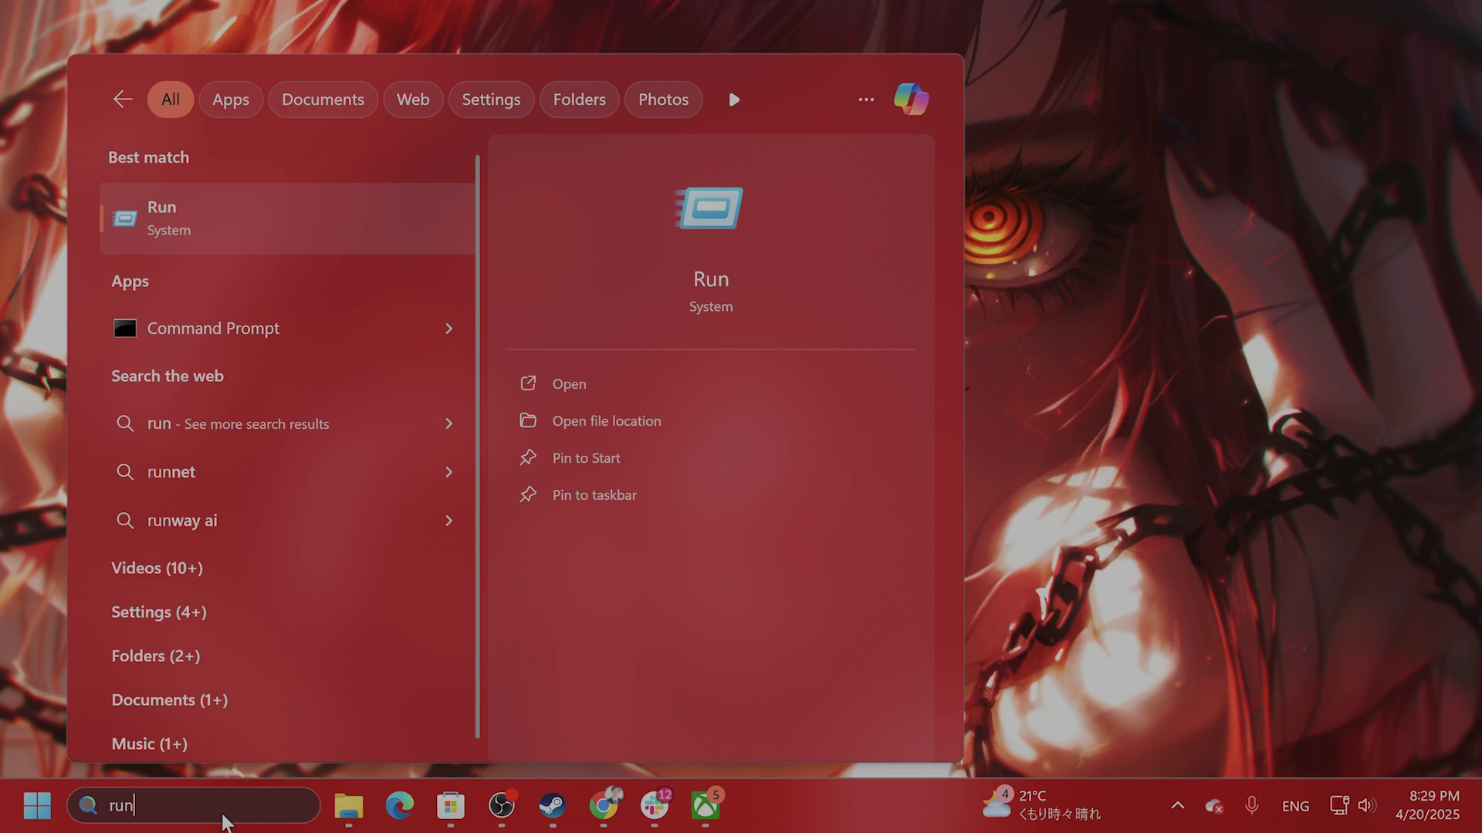
pyautogui.press('Return')
pyautogui.moveTo(363, 594); pyautogui.dragTo(787, 440)
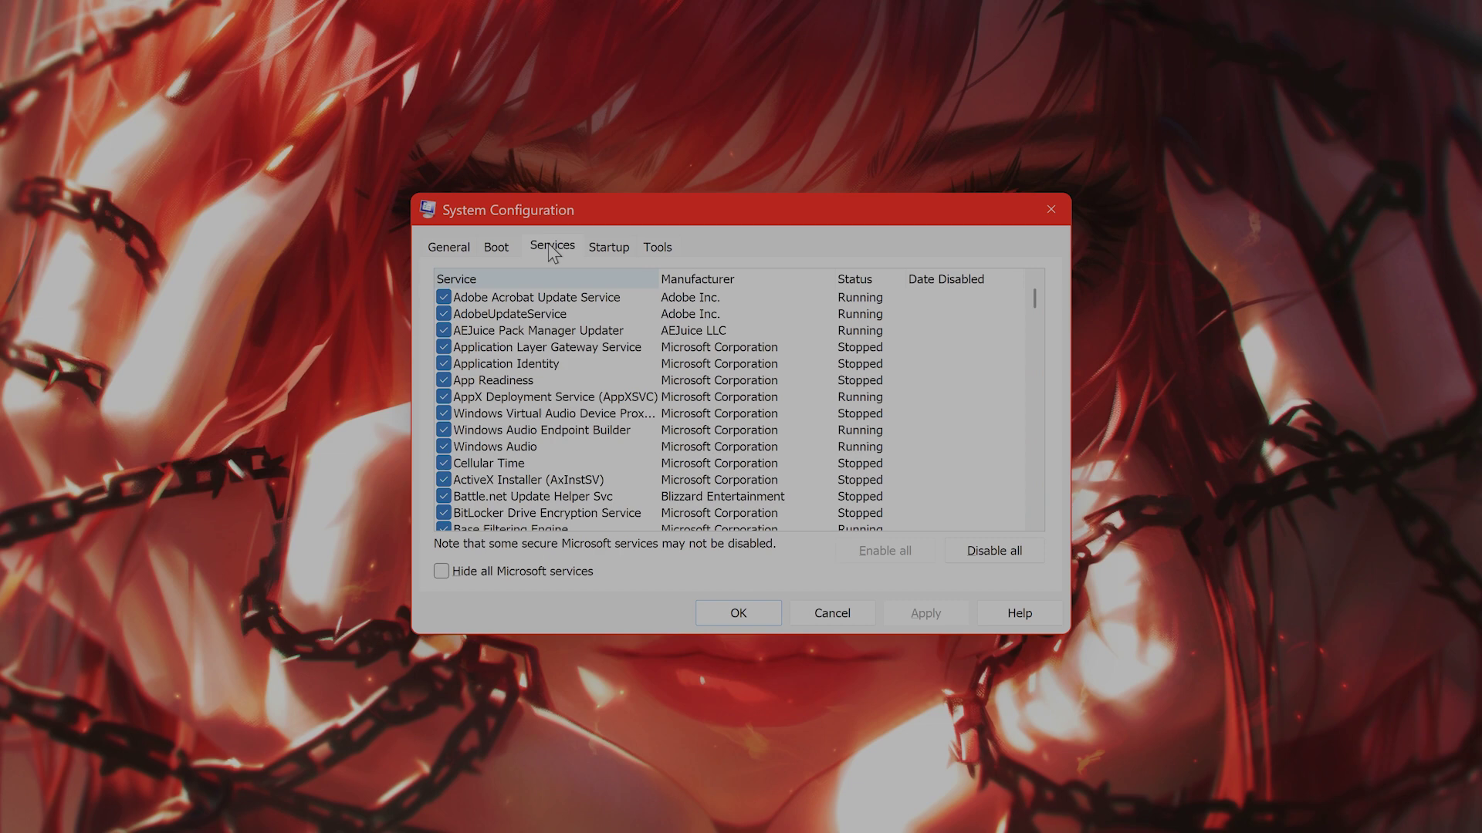
pyautogui.click(457, 575)
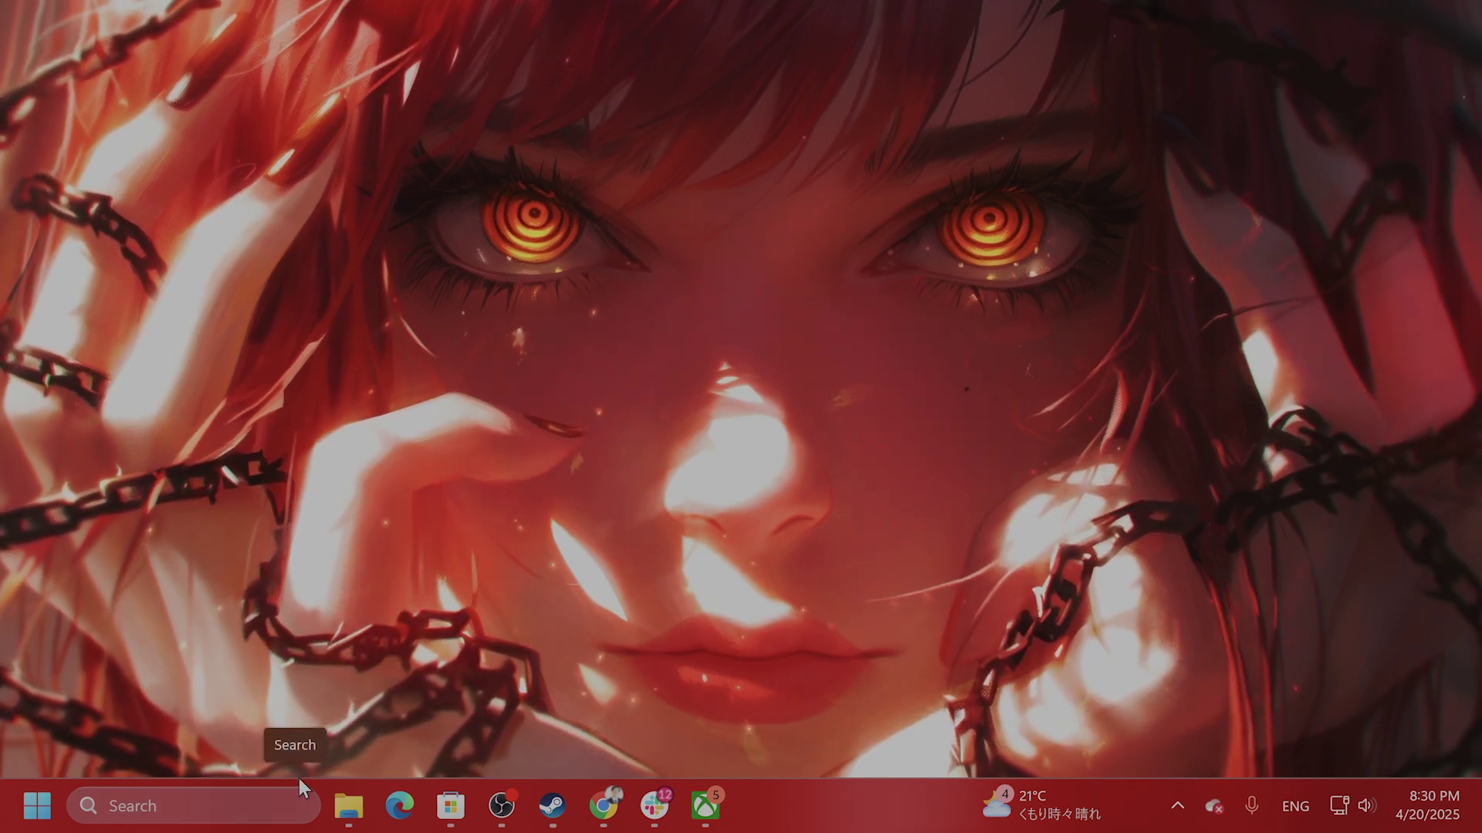
# - Open File Explorer and go from Local Disk (C:) through the user's Documents folder to Rockstar Games > GTAV Enhanced
pyautogui.click(348, 805)
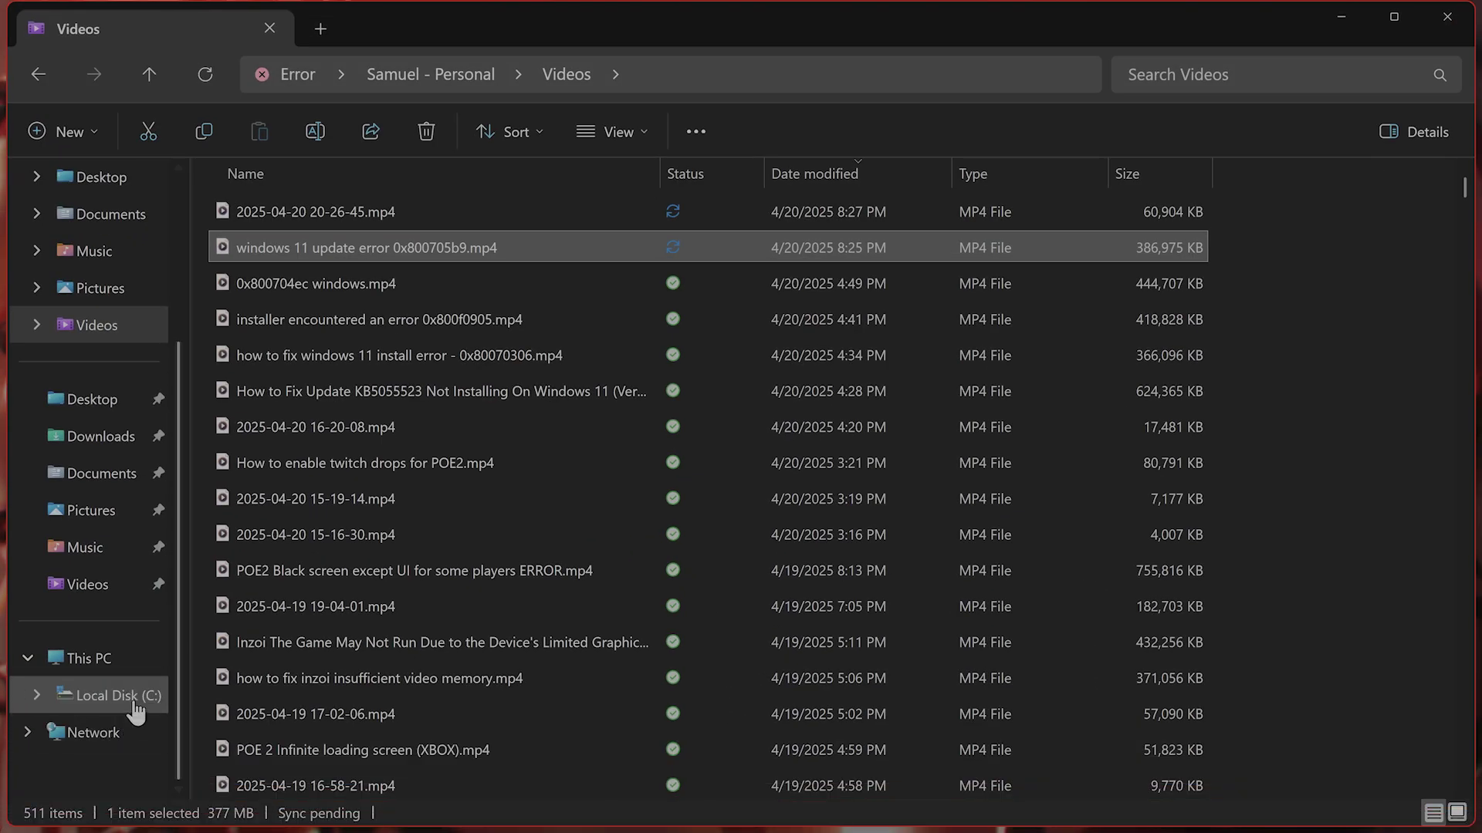
pyautogui.click(119, 695)
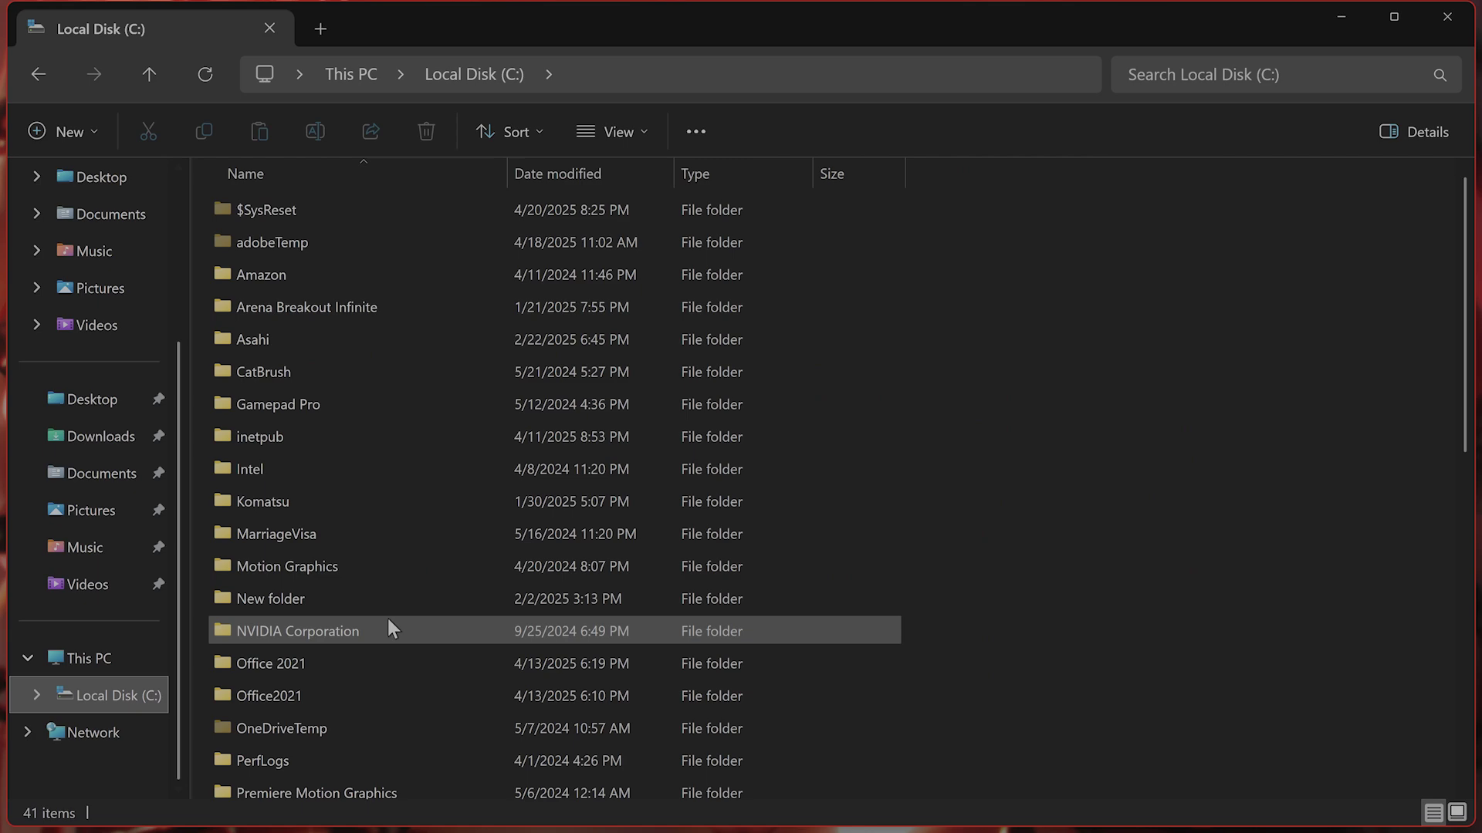
pyautogui.scroll(-7, 379, 623)
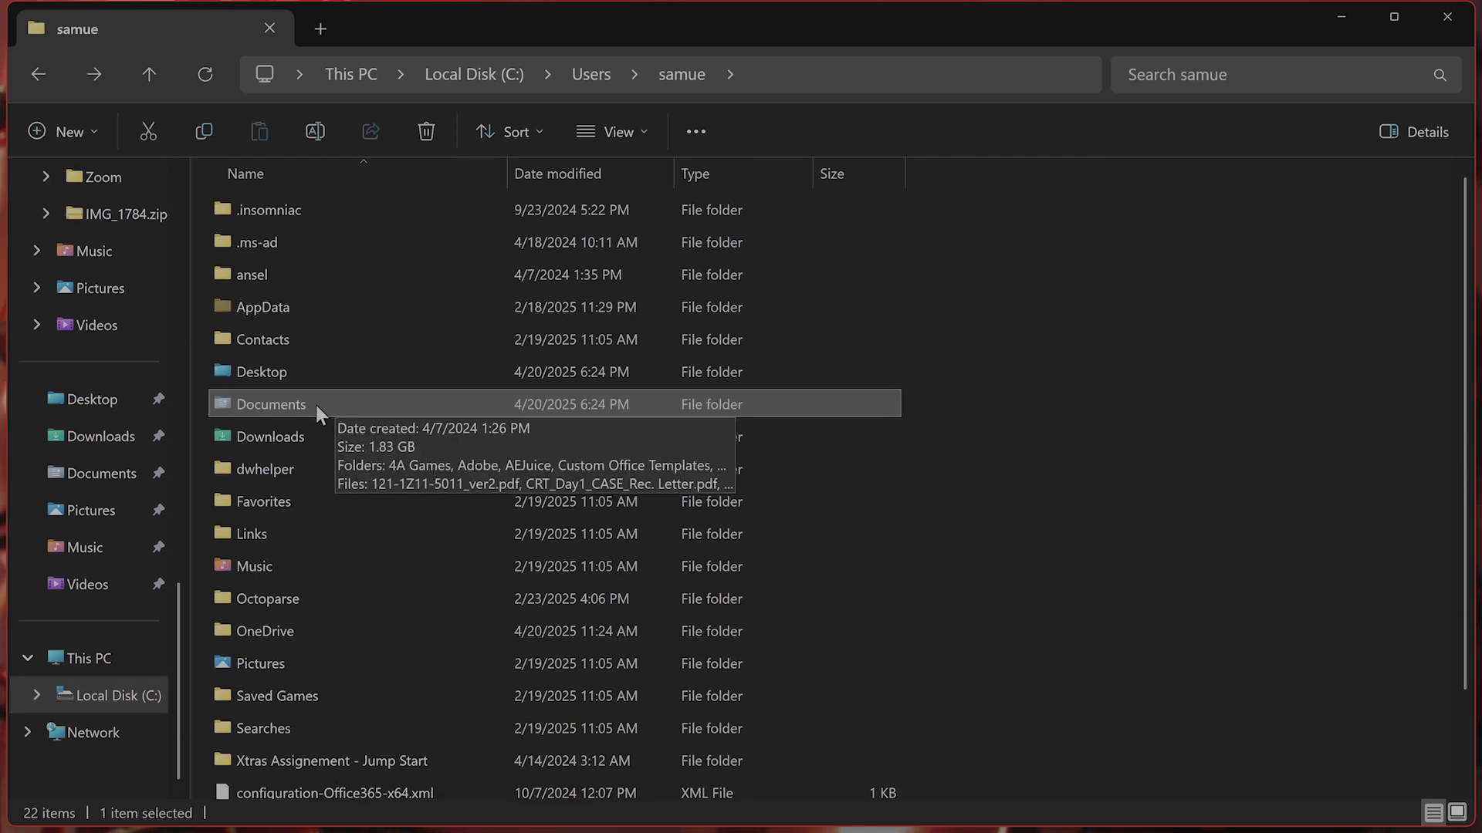
pyautogui.doubleClick(311, 403)
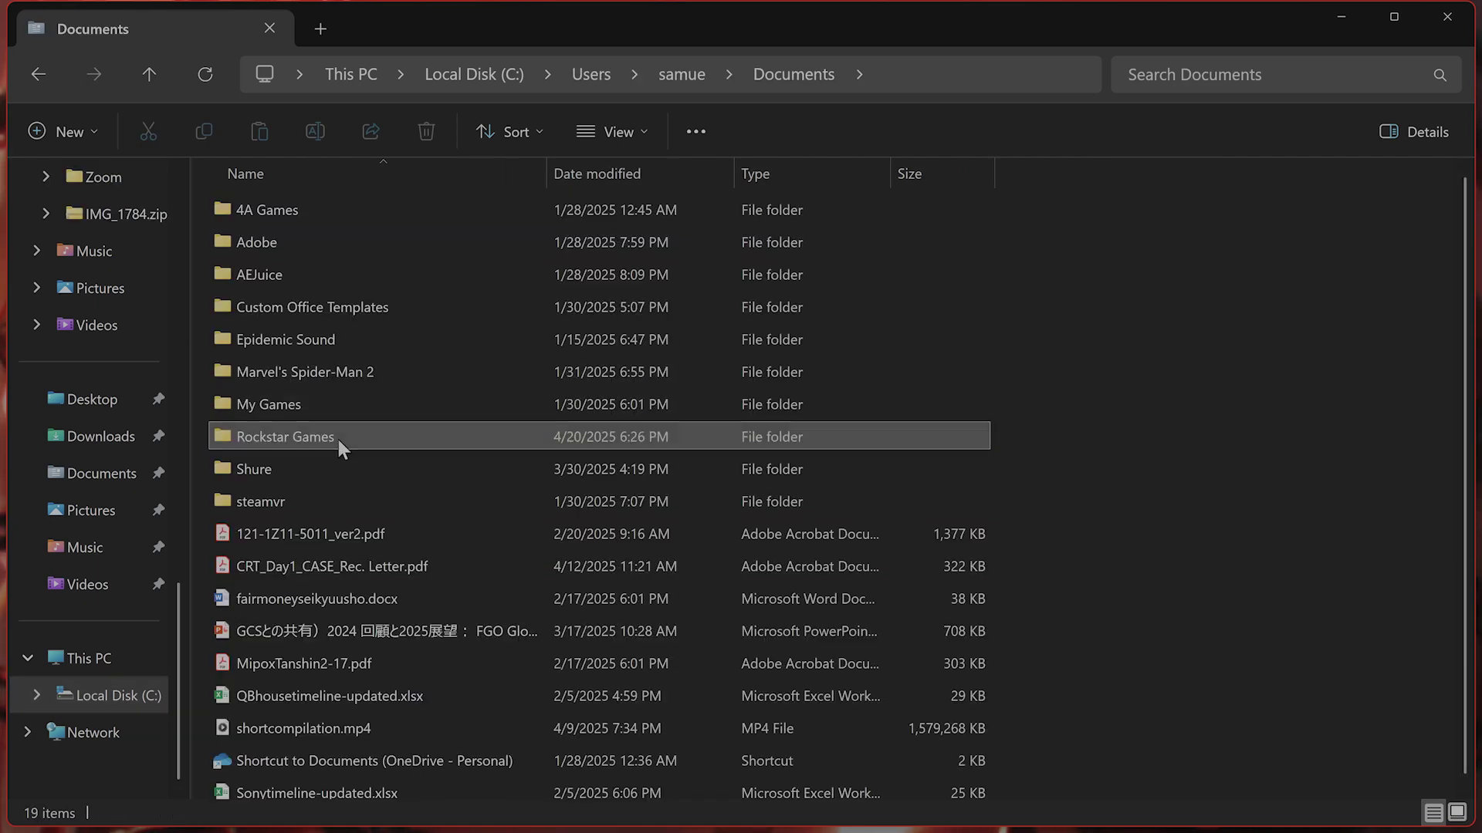
pyautogui.doubleClick(337, 437)
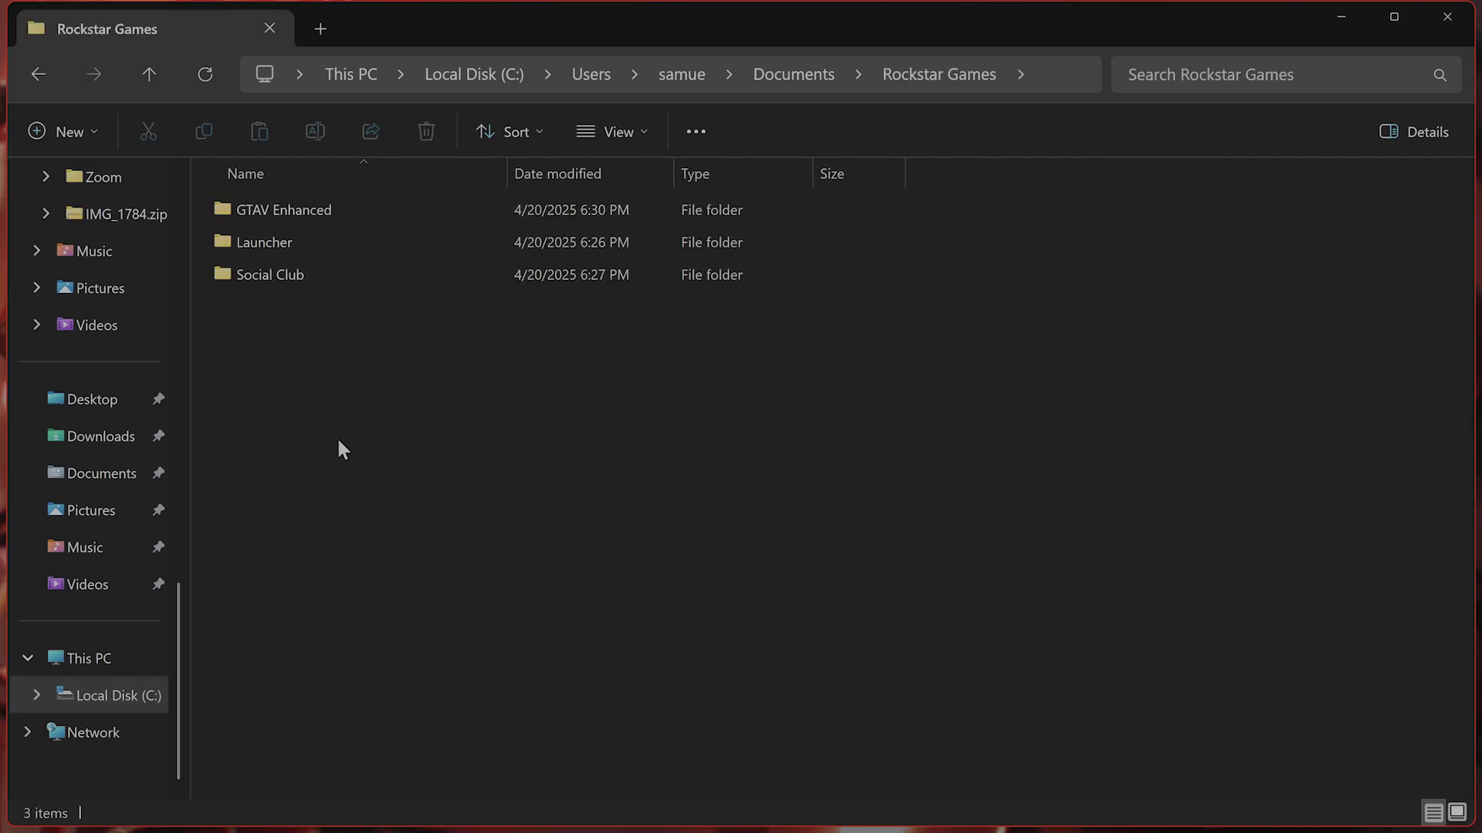
pyautogui.doubleClick(321, 212)
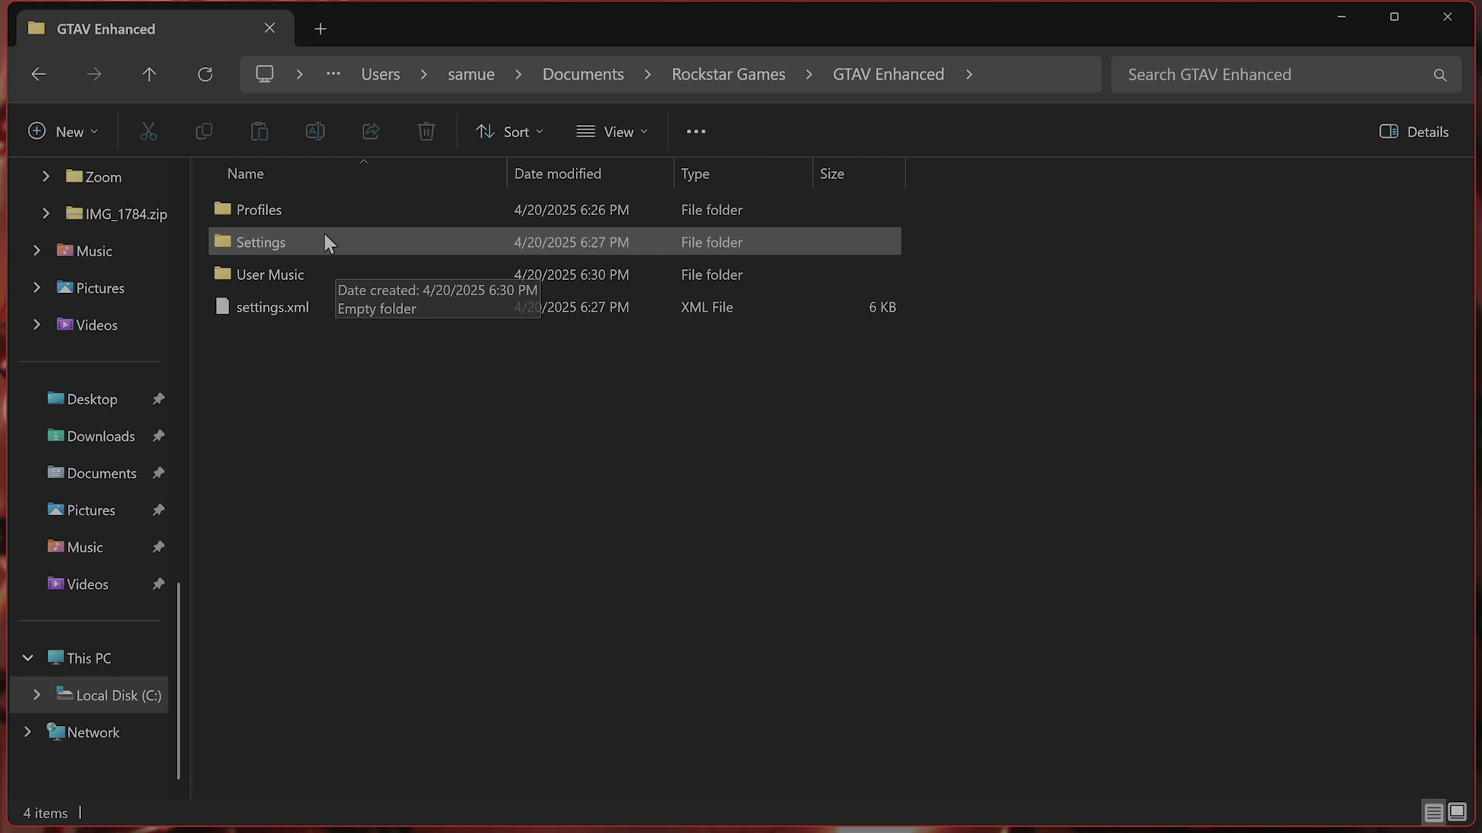
# - Open the Profiles folder of GTAV Enhanced and go into the player profile's subfolder
pyautogui.click(318, 210)
pyautogui.doubleClick(318, 210)
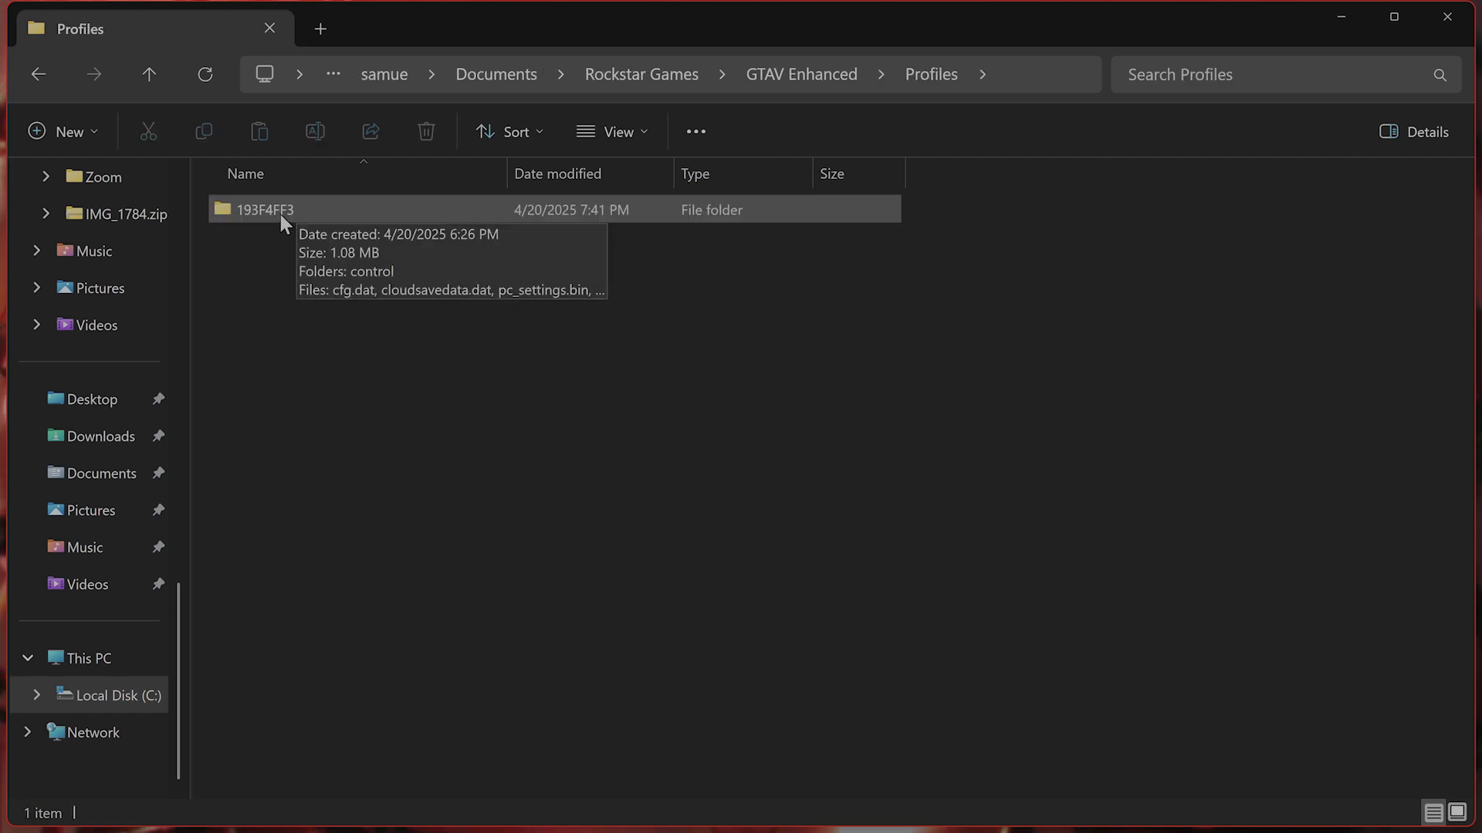
pyautogui.doubleClick(280, 215)
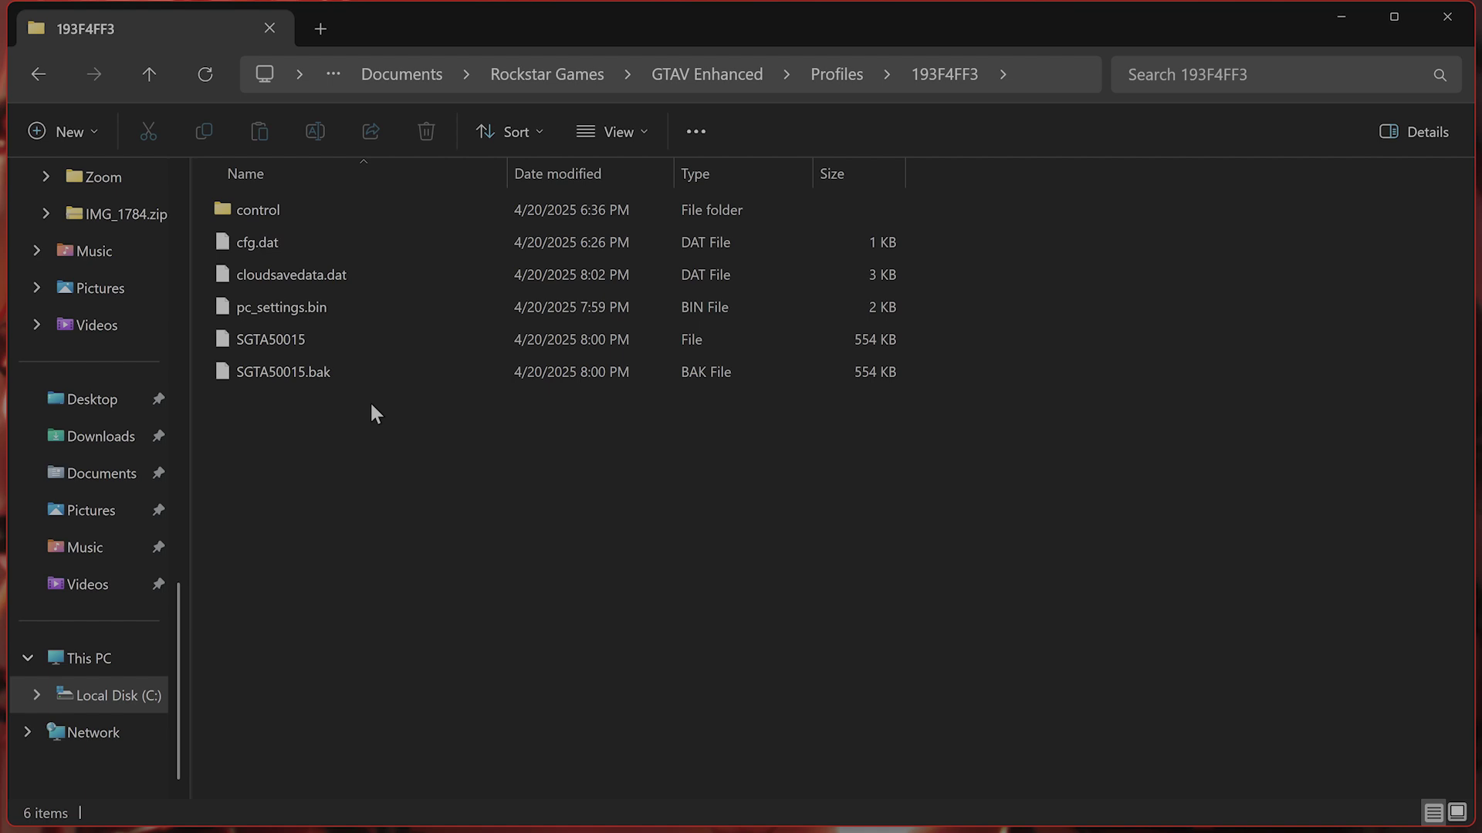
# - Point out the save file SGTA50015 and its backup SGTA50015.bak, leave SGTA50015 selected, and minimize the File Explorer window
pyautogui.click(316, 340)
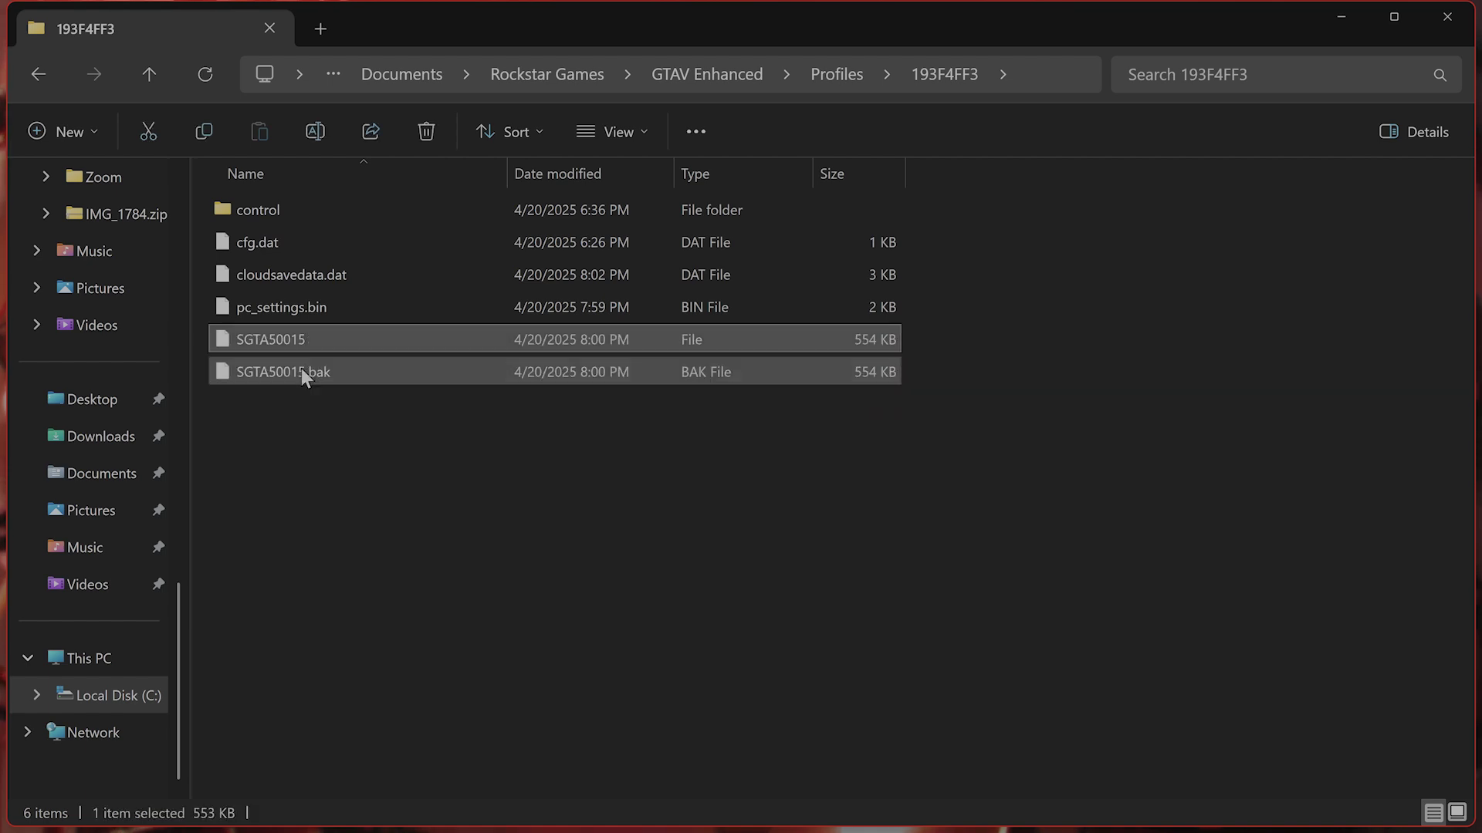
pyautogui.click(302, 371)
pyautogui.click(300, 345)
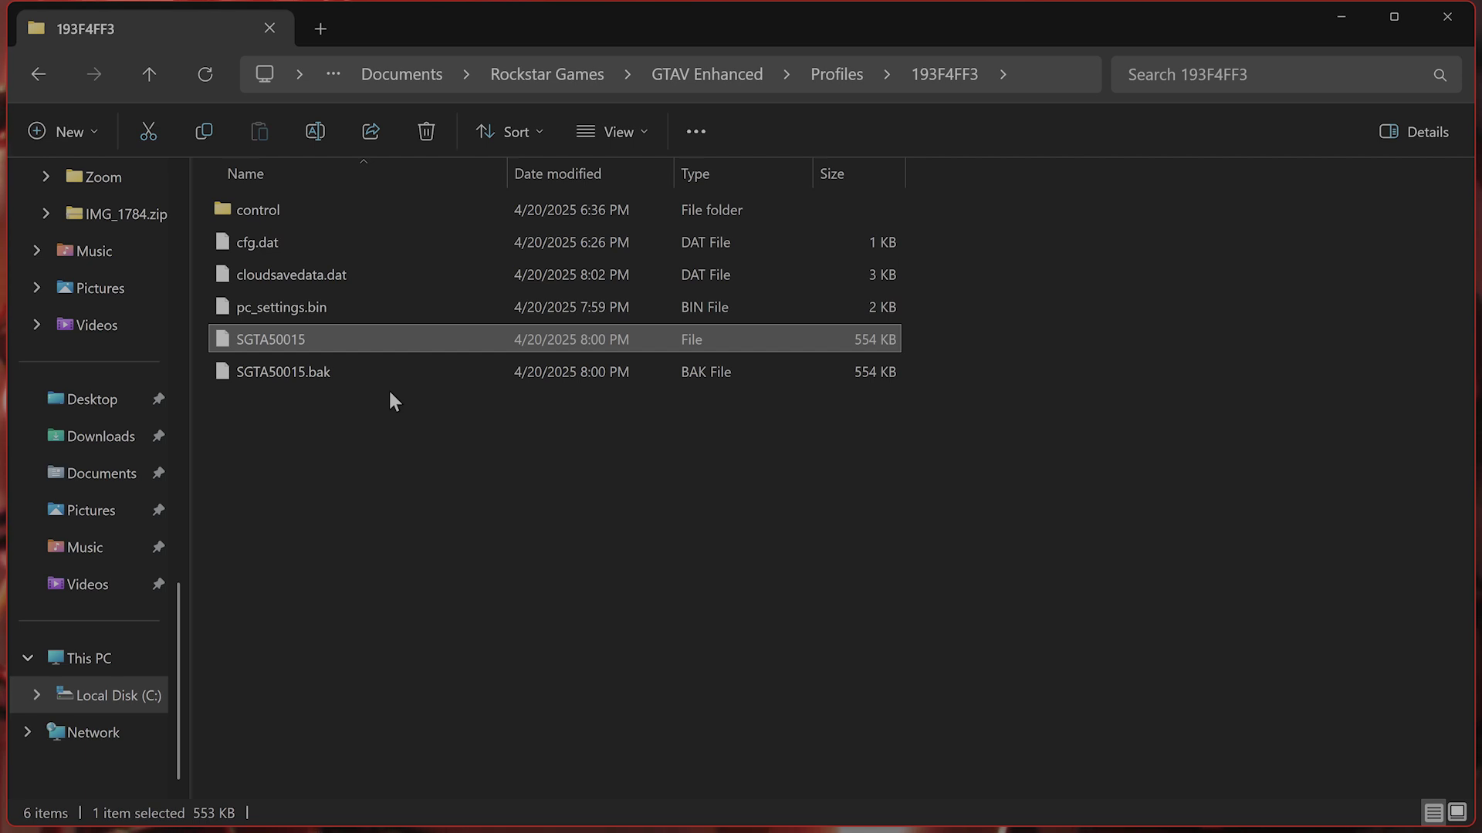
pyautogui.click(1343, 11)
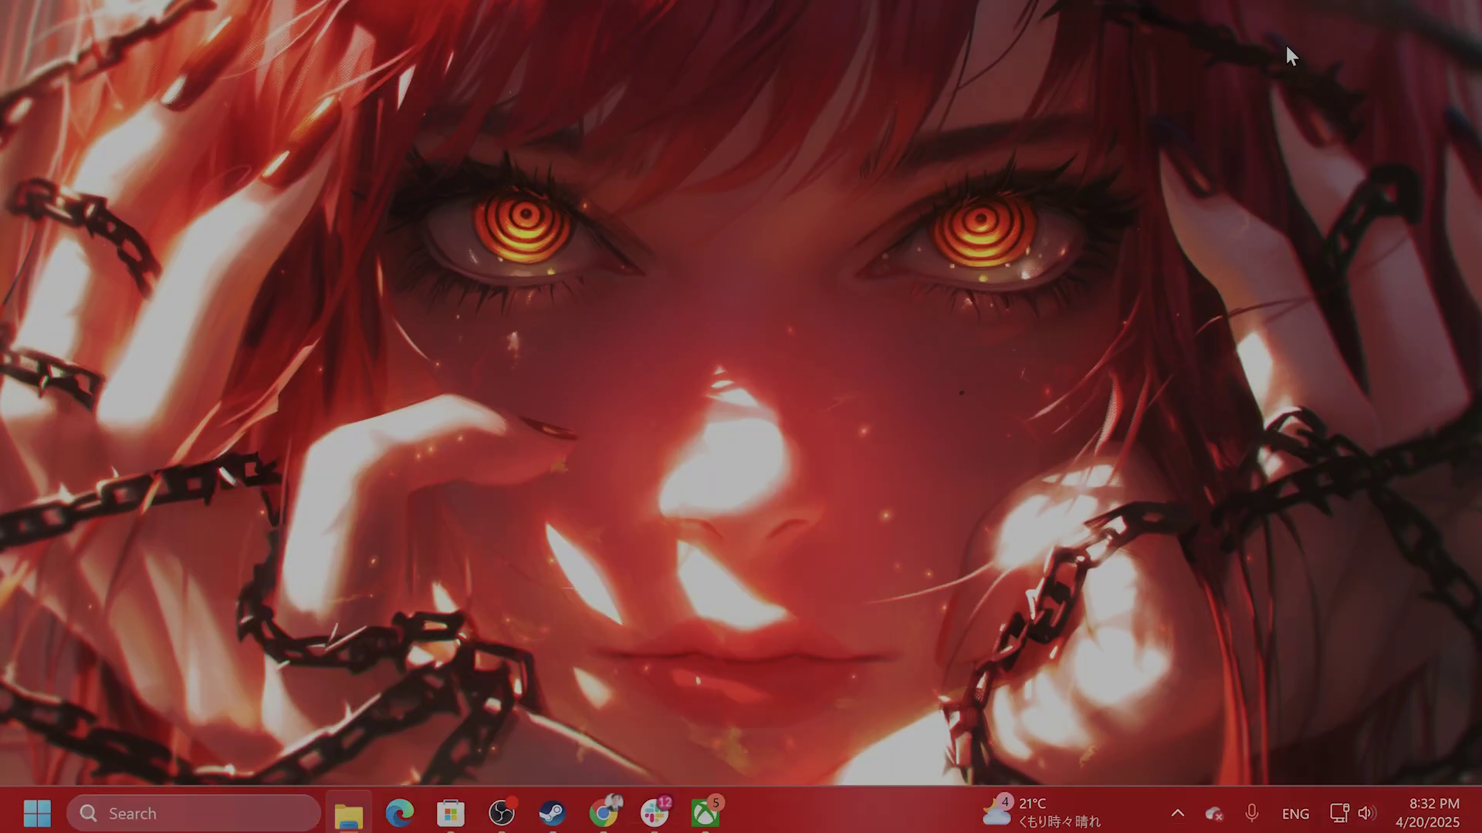